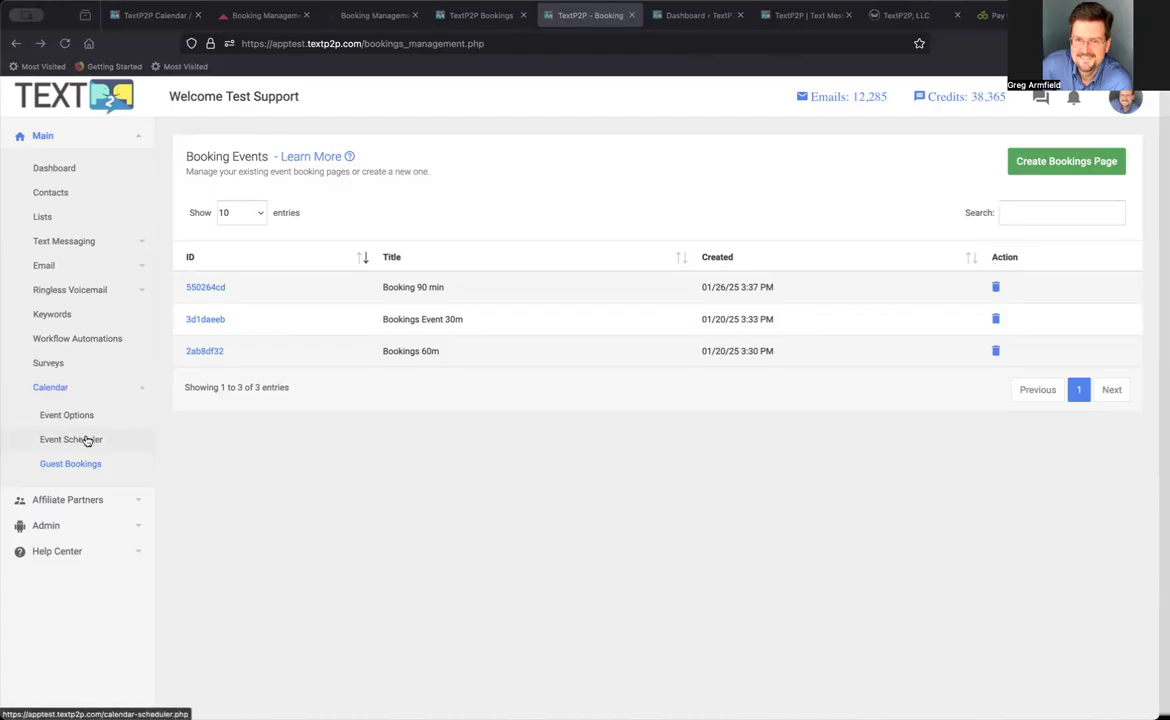
Step: Look over the Event Scheduler and the reminder settings in the calendar's Event Options
left_click(67, 388)
left_click(67, 388)
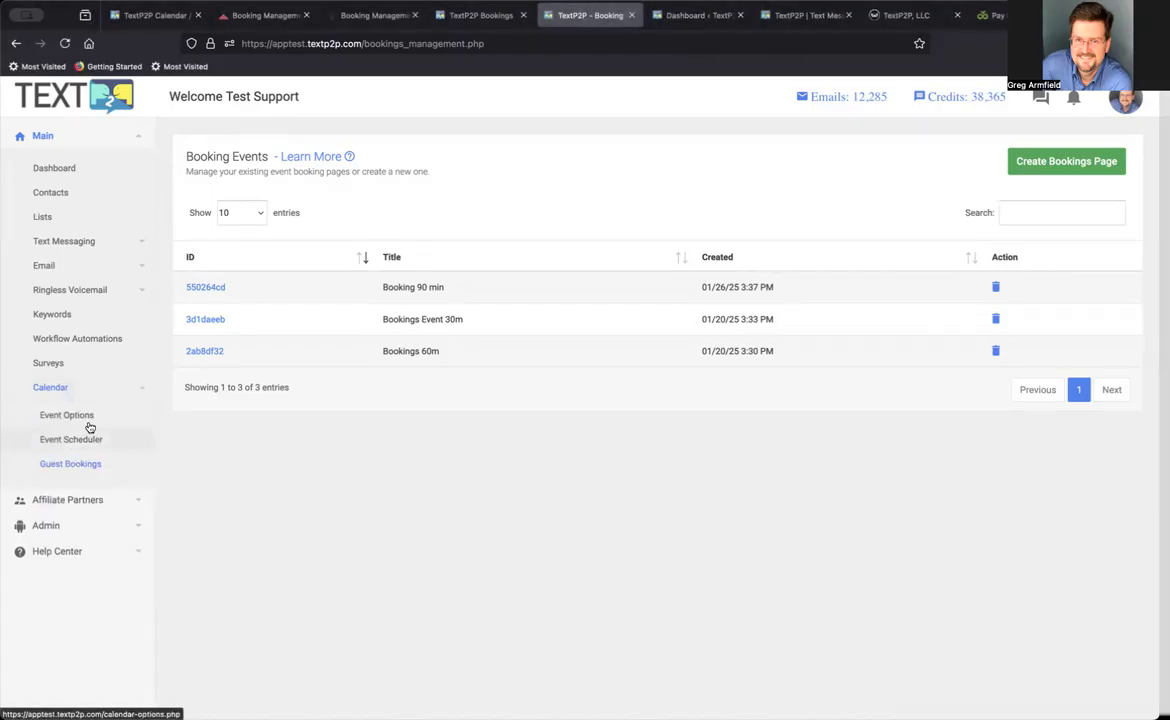
left_click(97, 440)
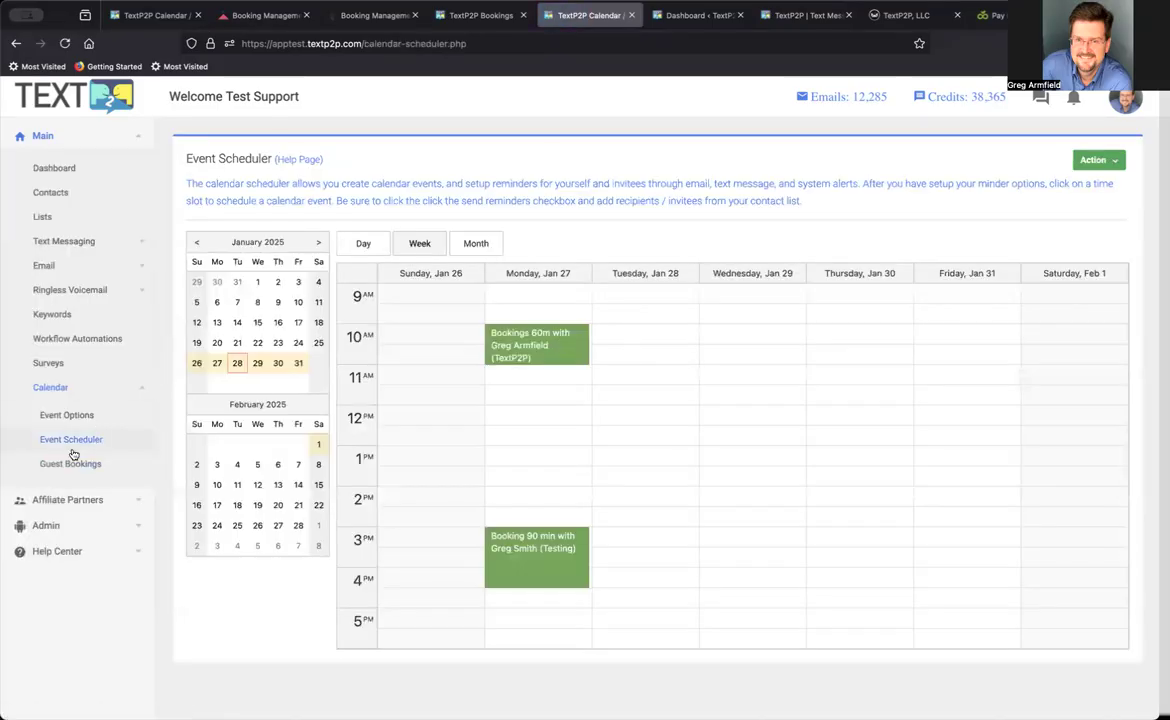
left_click(84, 423)
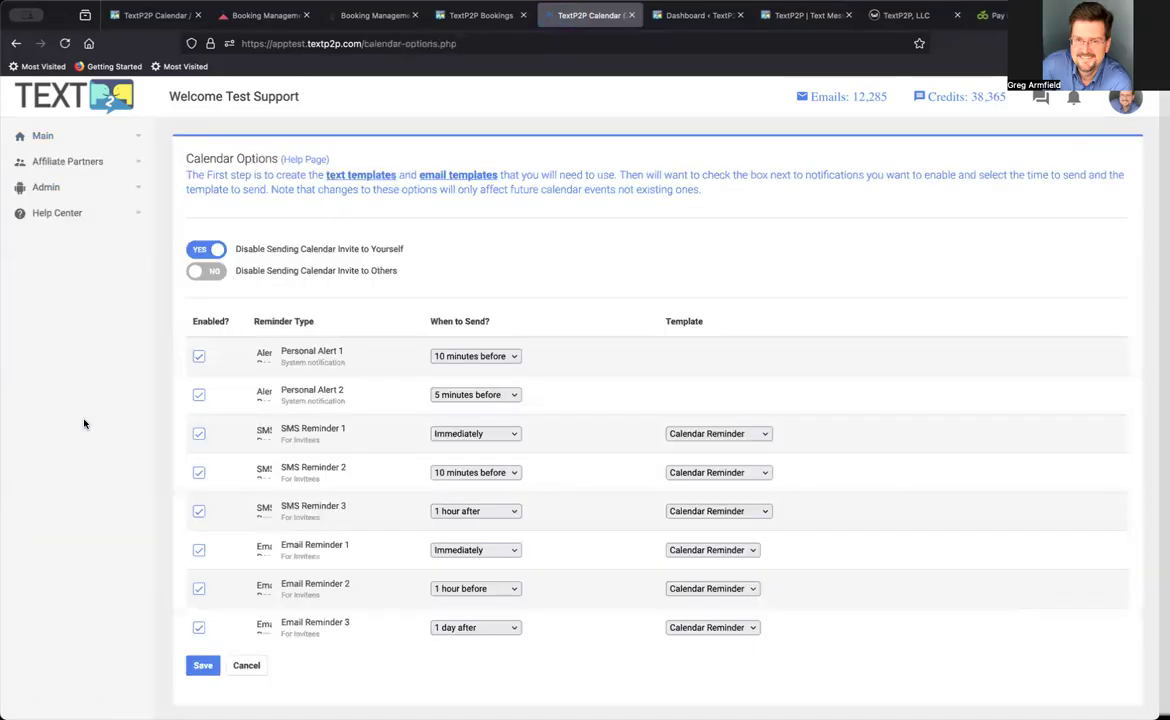
scroll(331, 499, "down", 2)
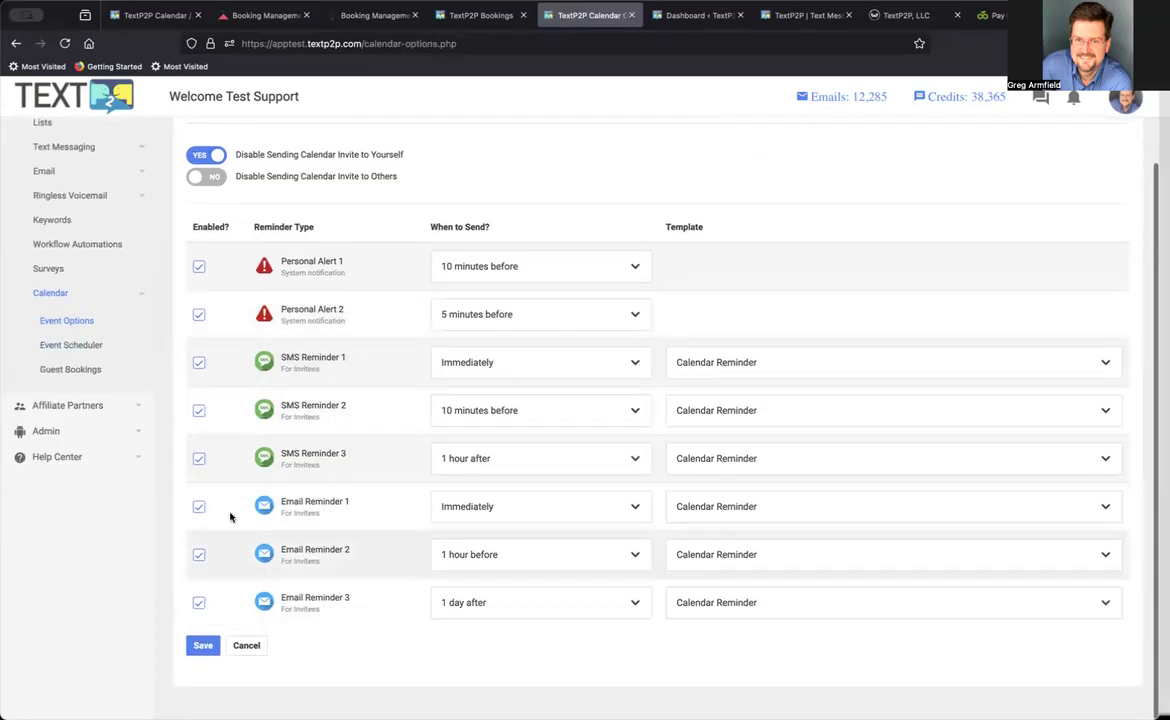
Step: Compare the Guest Bookings list with the Event Scheduler week view and return to Guest Bookings
left_click(82, 371)
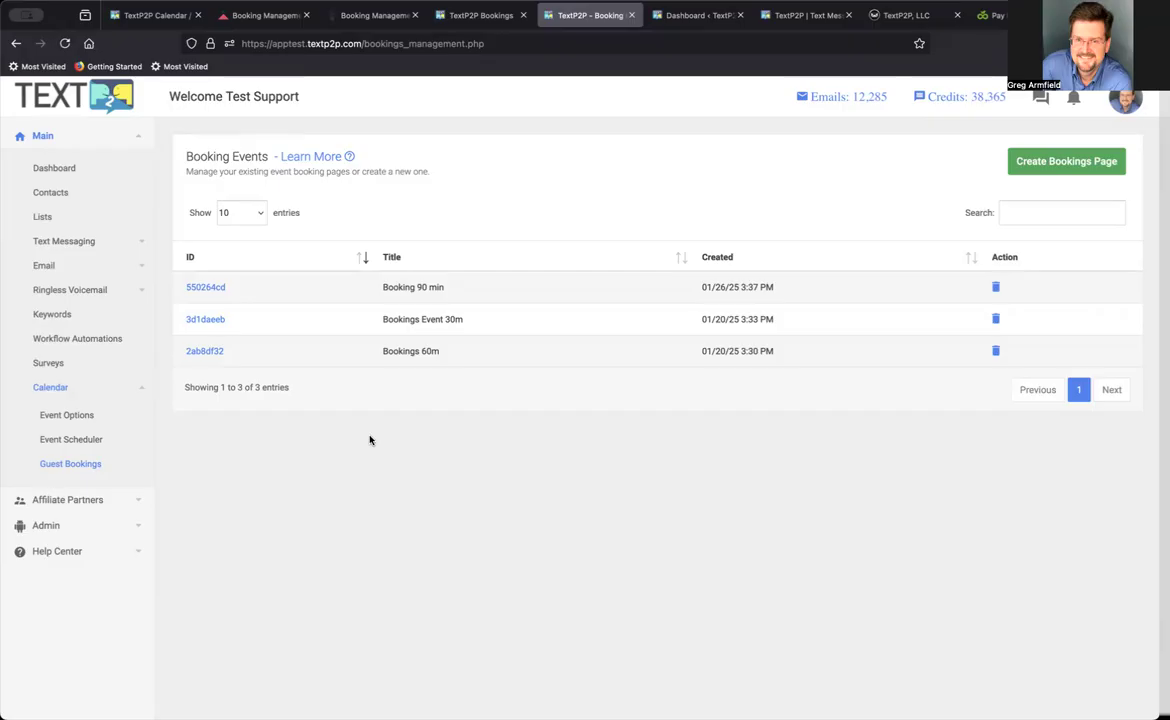
left_click(104, 439)
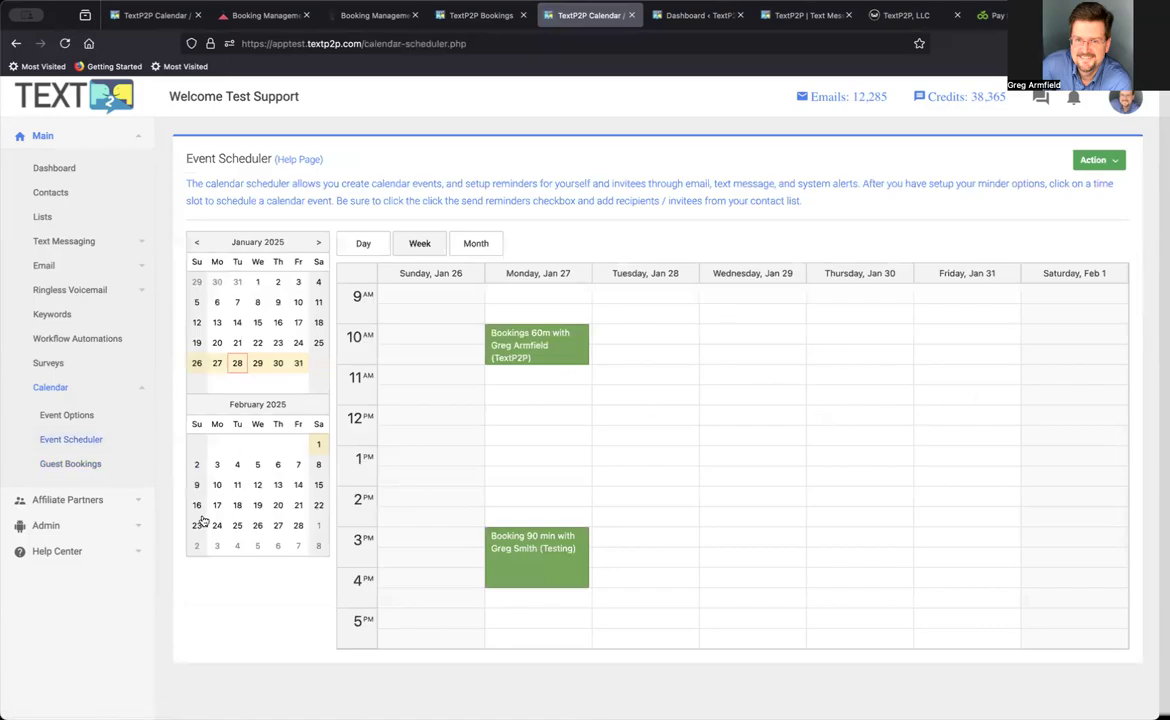
left_click(90, 463)
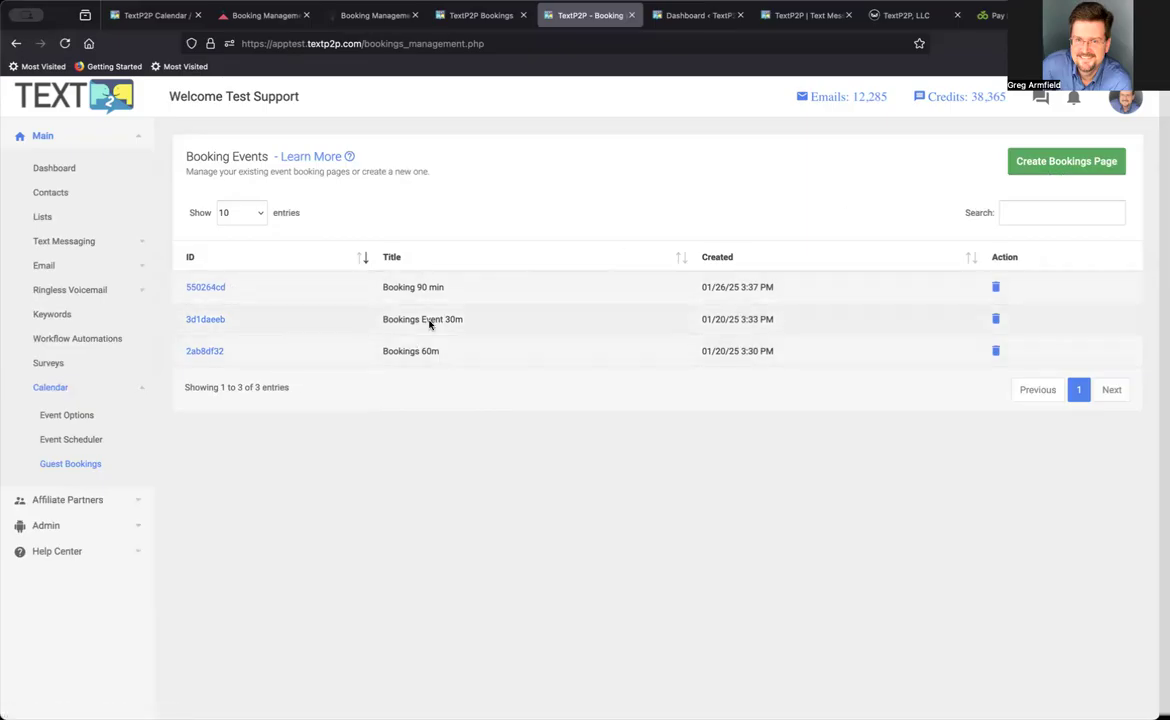
Step: View the setup of the Bookings 60m event, highlight its ID, and return to the bookings list
left_click(206, 353)
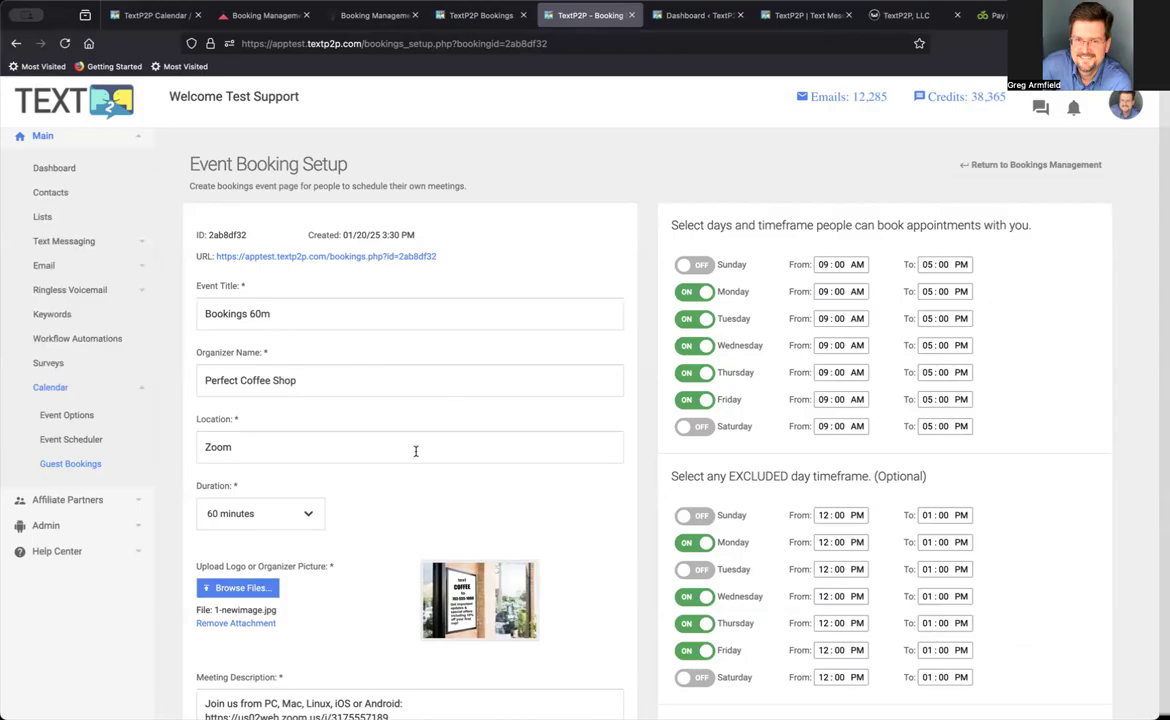
left_click_drag(207, 232, 260, 235)
left_click(90, 464)
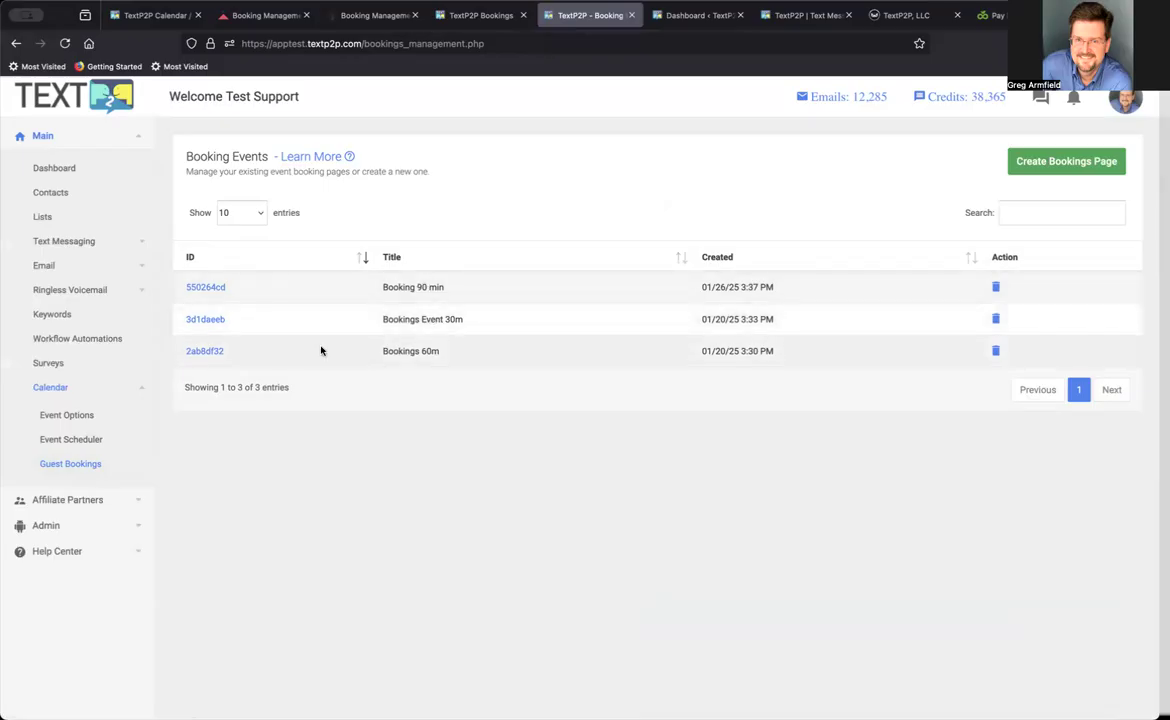
Step: Open the Bookings 60m event setup and examine its event details and availability settings
left_click(215, 353)
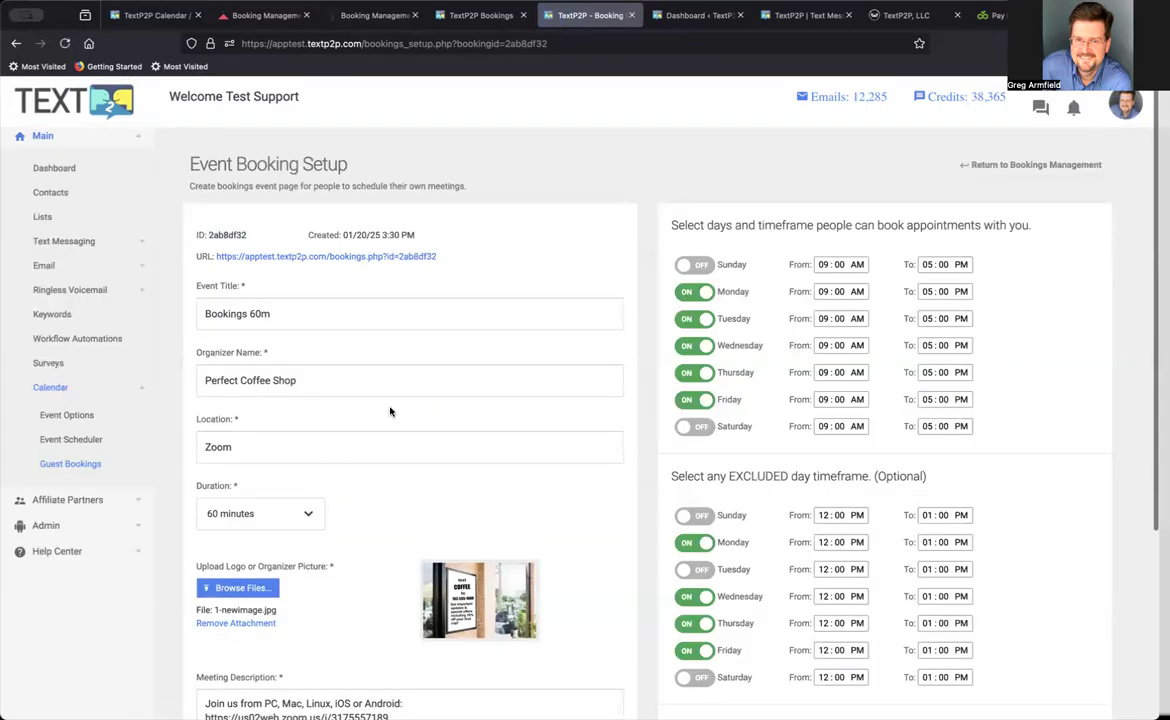
scroll(426, 433, "down", 2)
scroll(426, 433, "down", 2)
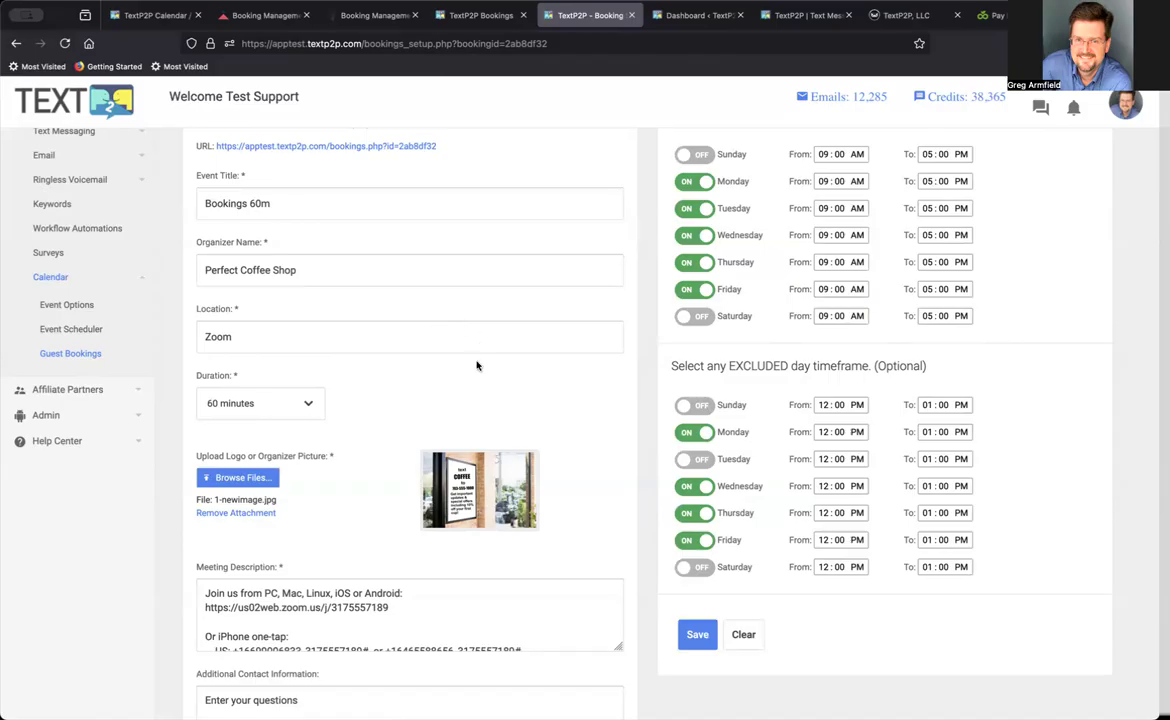
scroll(474, 368, "up", 1)
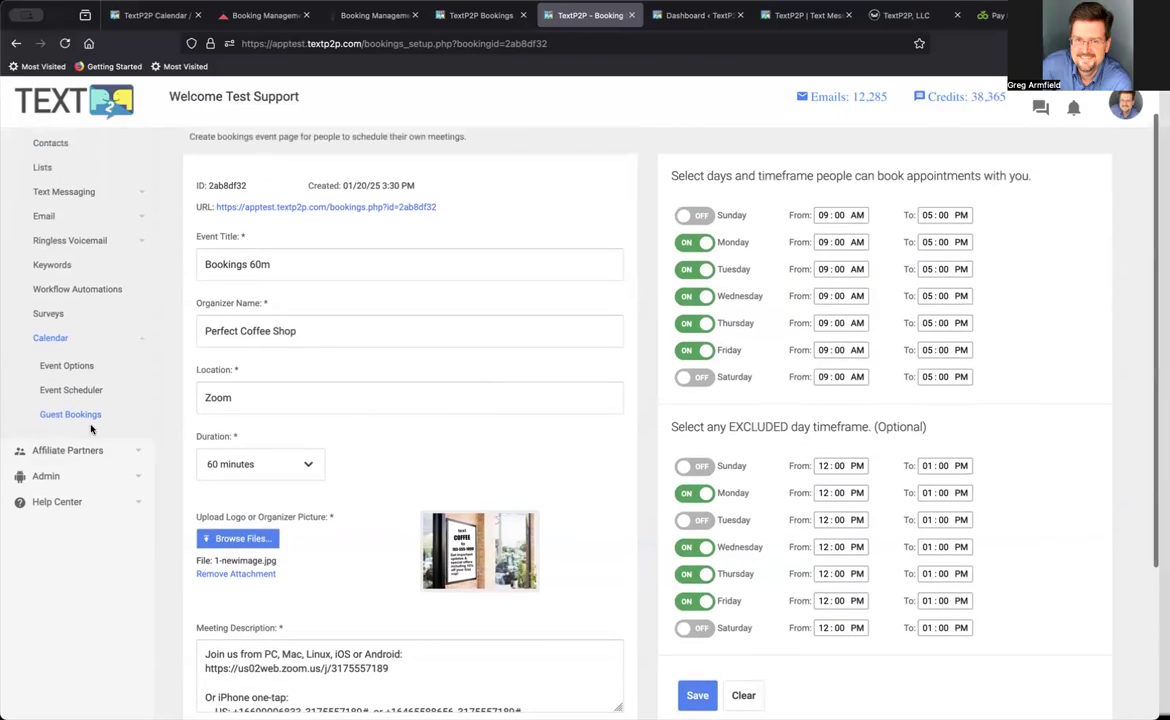
Step: Check the Event Scheduler calendar and reopen the Bookings 60m setup from Guest Bookings
left_click(72, 390)
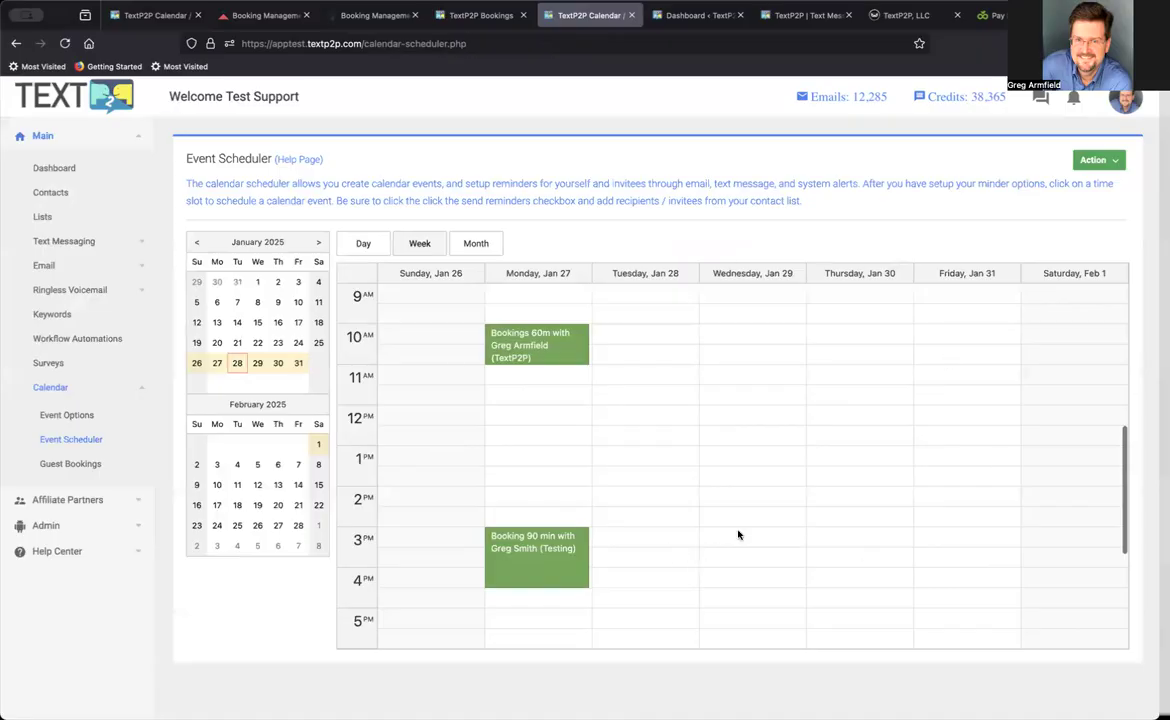
left_click(69, 465)
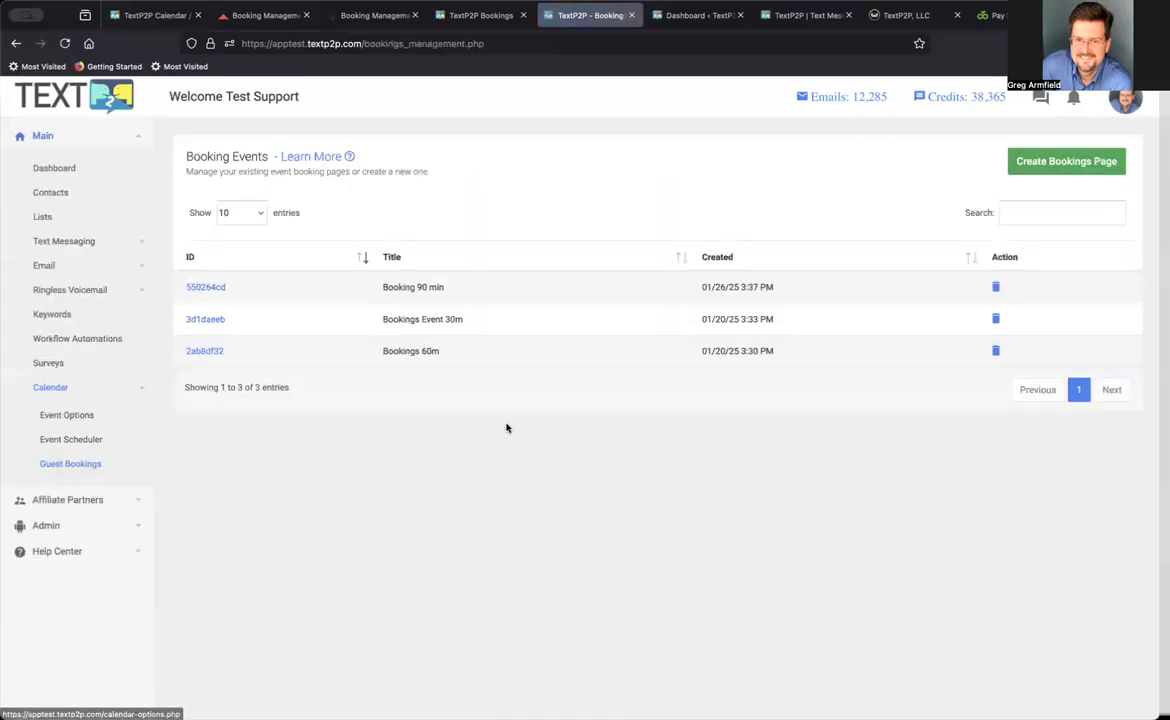
left_click(209, 350)
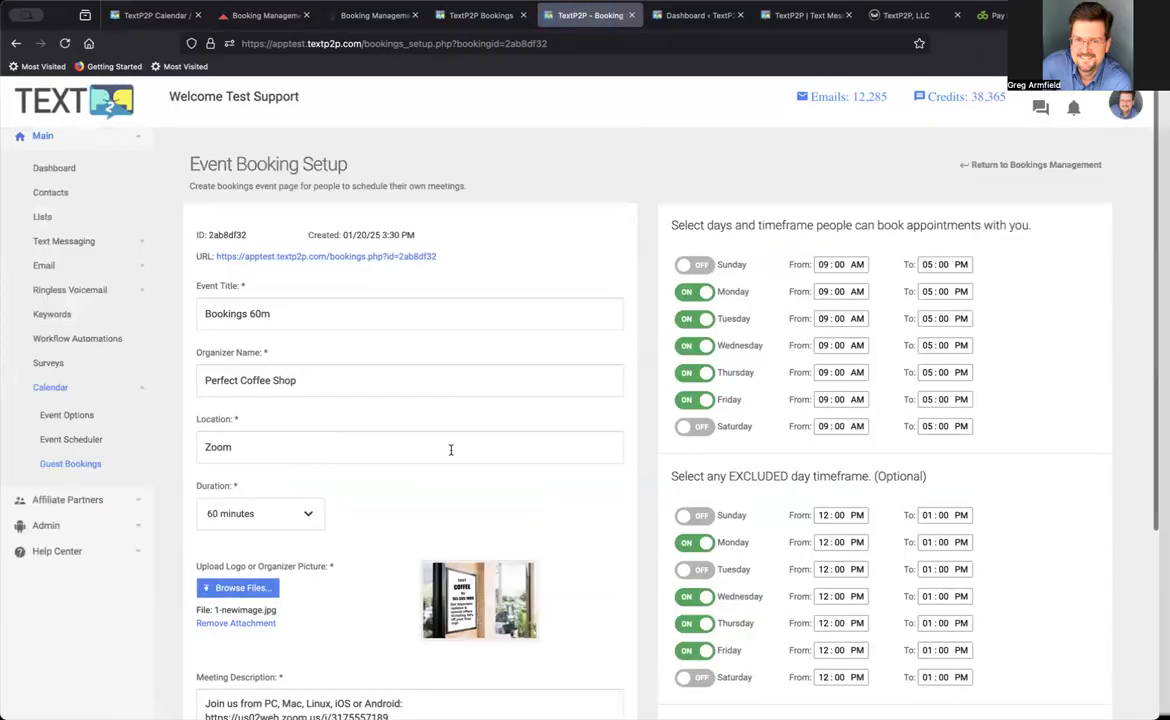
Step: View the available duration options for the Bookings 60m event without choosing a different one
scroll(449, 449, "down", 1)
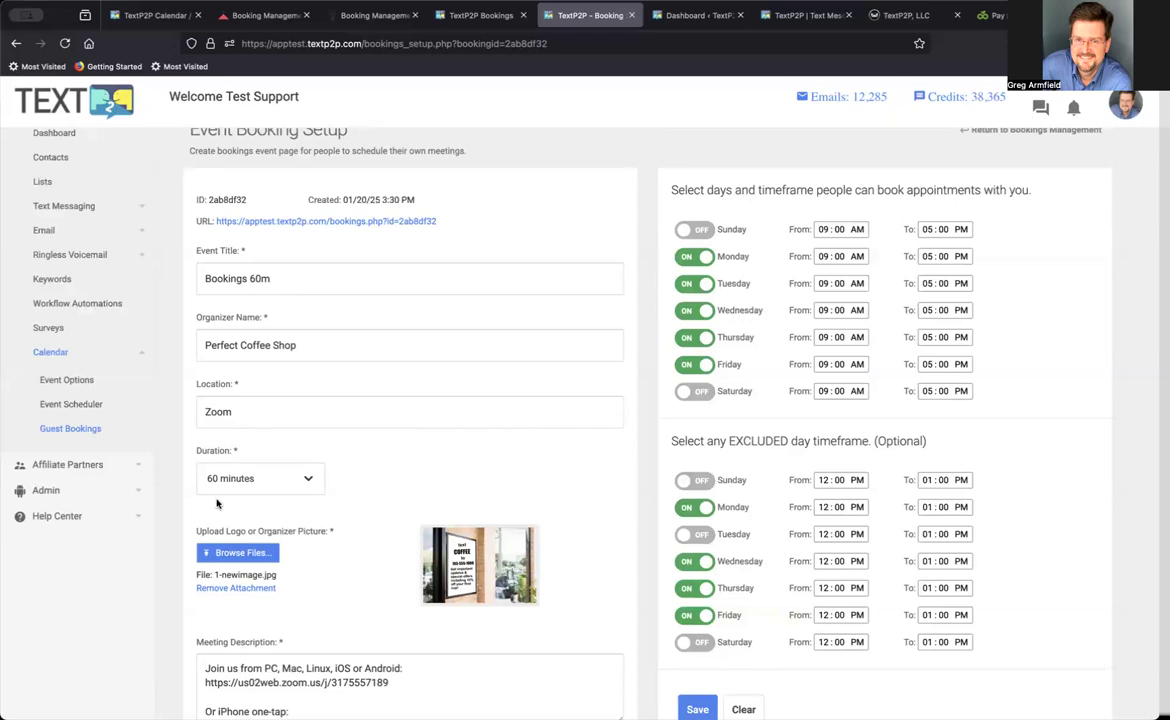
left_click(281, 482)
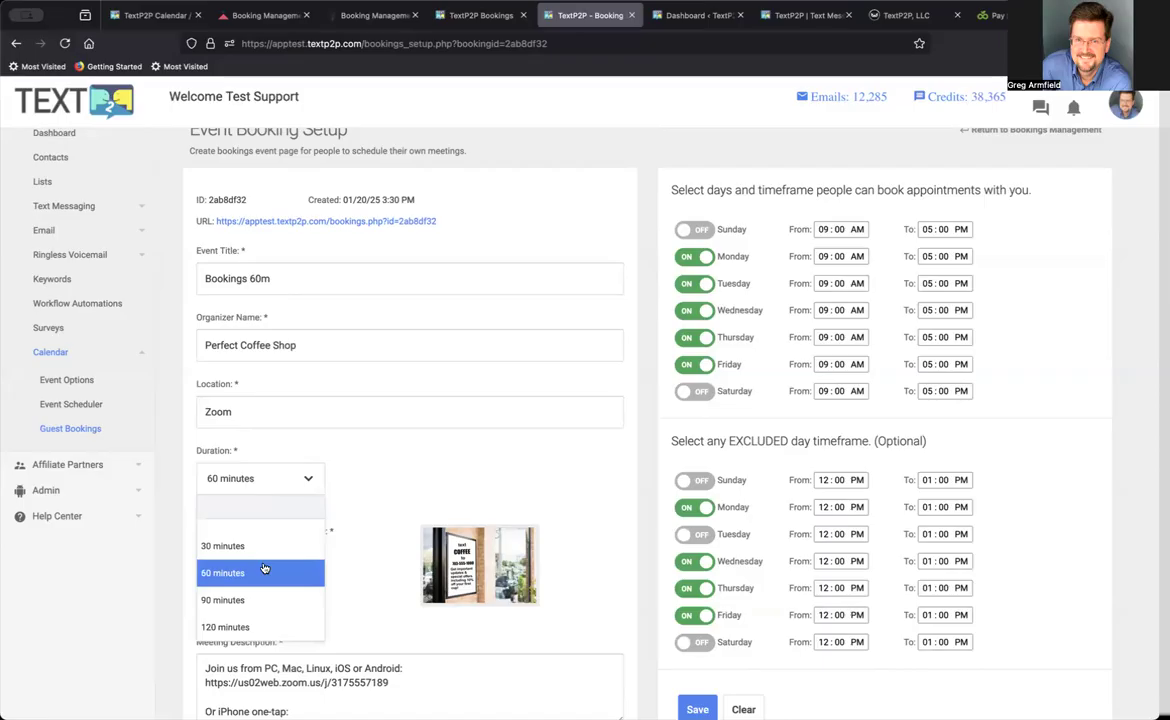
left_click(410, 488)
Step: Examine the event's organizer picture and read through its full meeting description
scroll(386, 516, "down", 3)
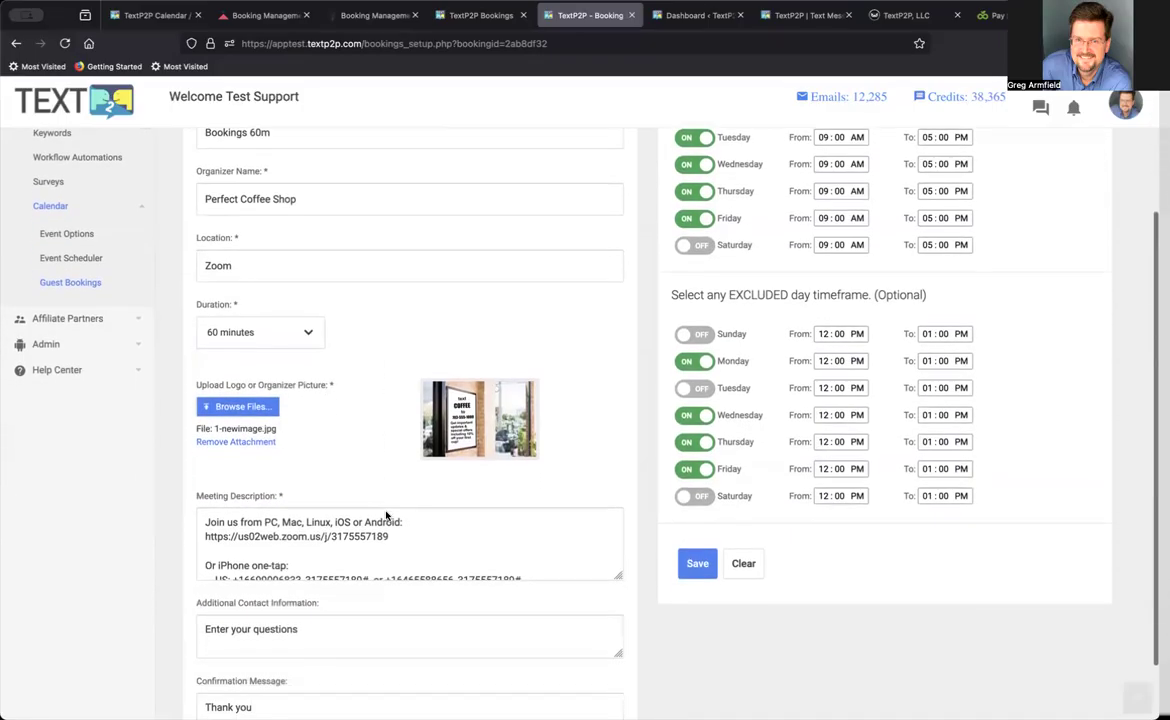
scroll(386, 516, "down", 1)
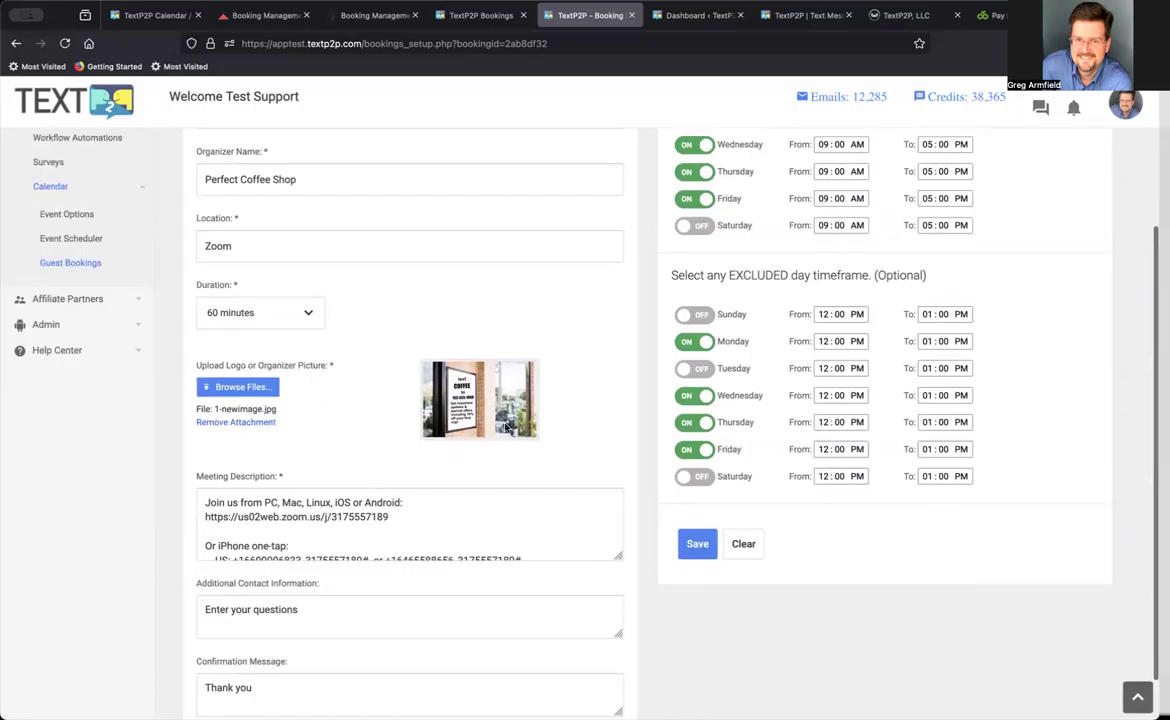
scroll(339, 412, "down", 1)
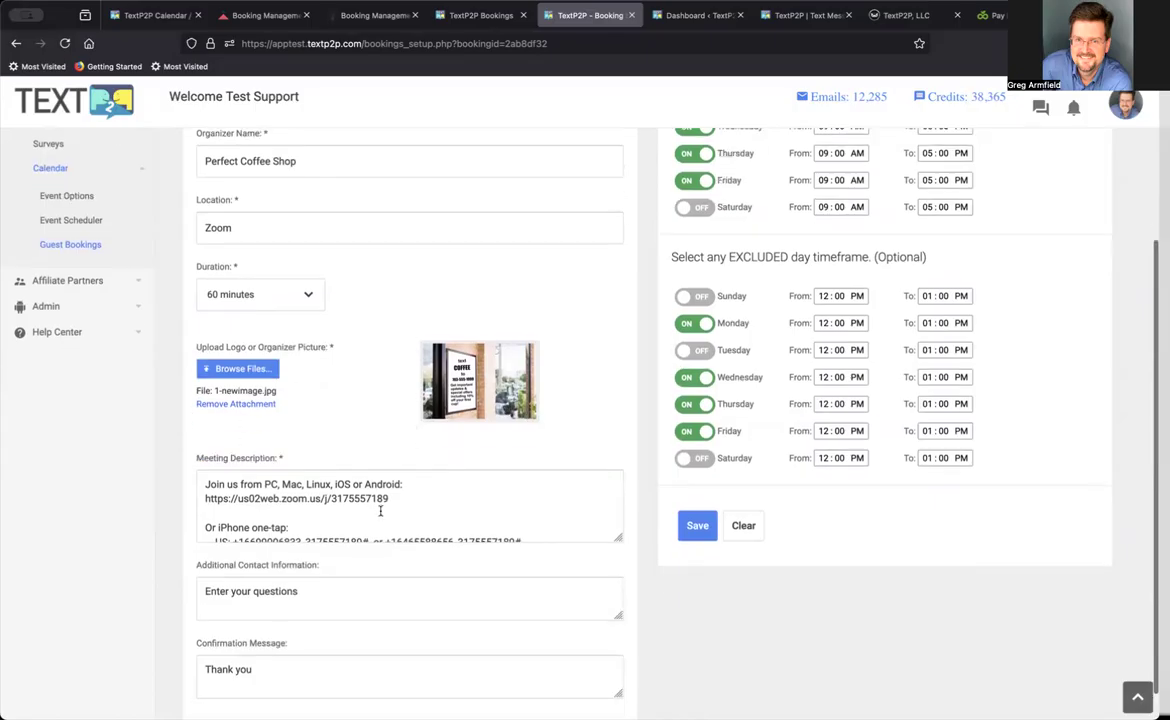
scroll(390, 497, "down", 3)
scroll(390, 498, "up", 5)
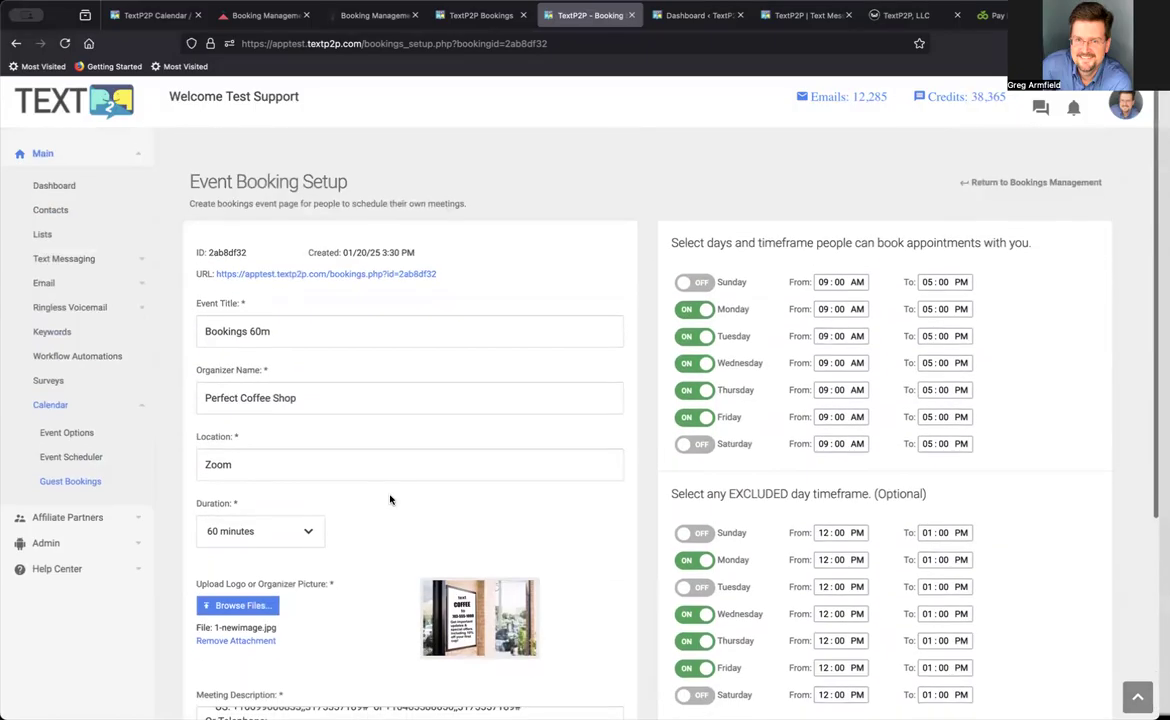
scroll(390, 497, "down", 5)
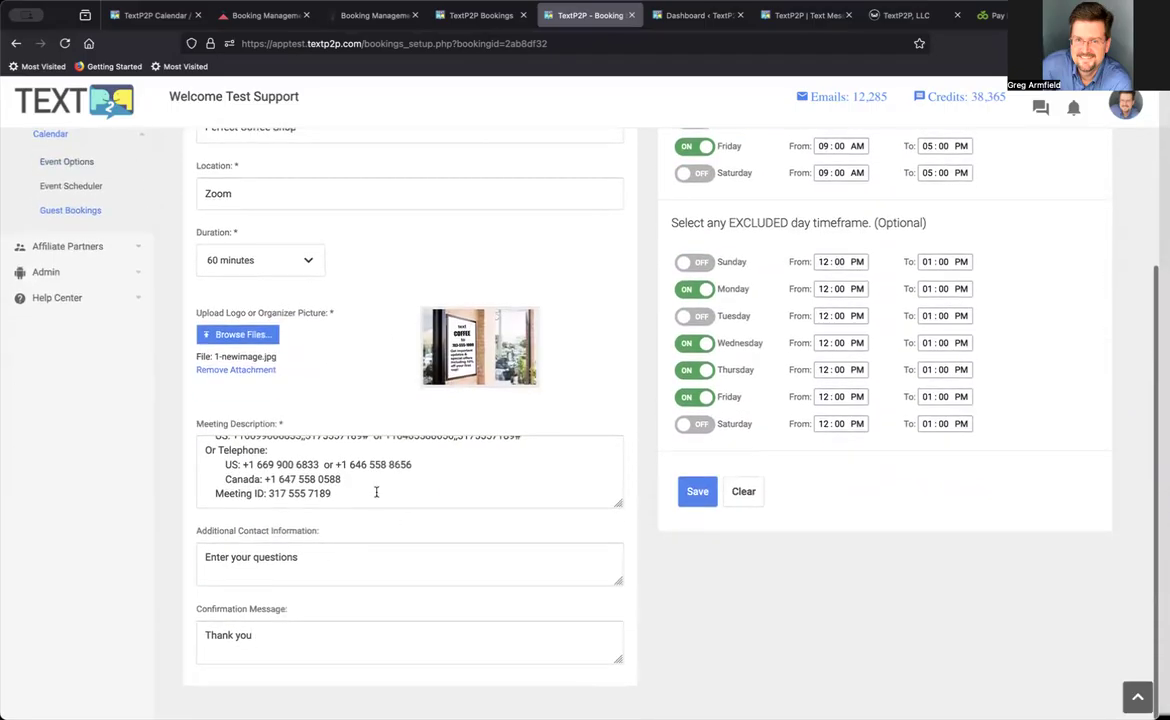
scroll(376, 491, "up", 3)
scroll(372, 495, "down", 1)
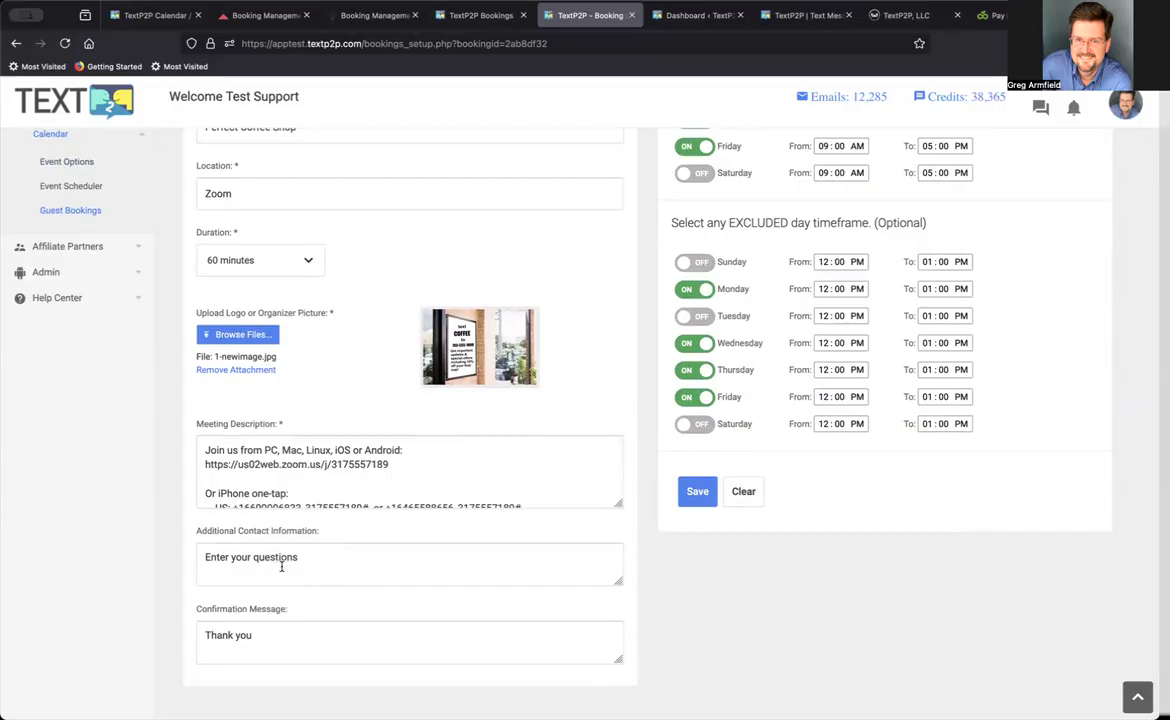
Step: Highlight the Additional Contact Information and Confirmation Message texts to review them
left_click(232, 557)
left_click_drag(204, 557, 358, 568)
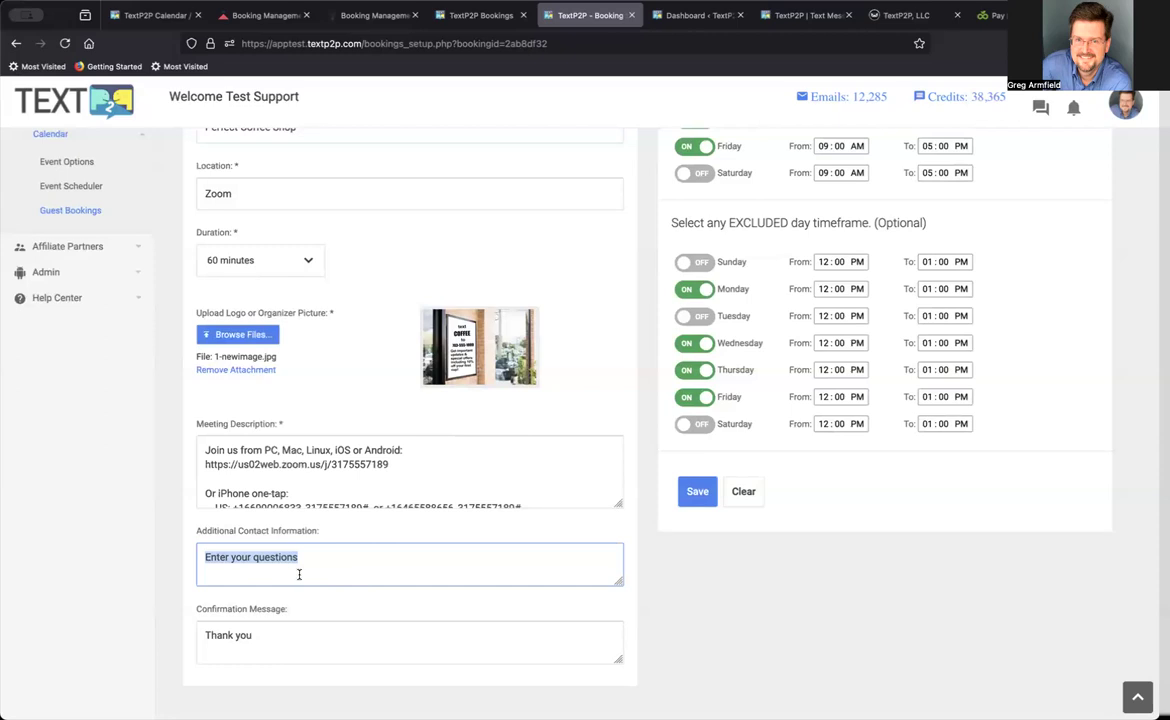
left_click(198, 635)
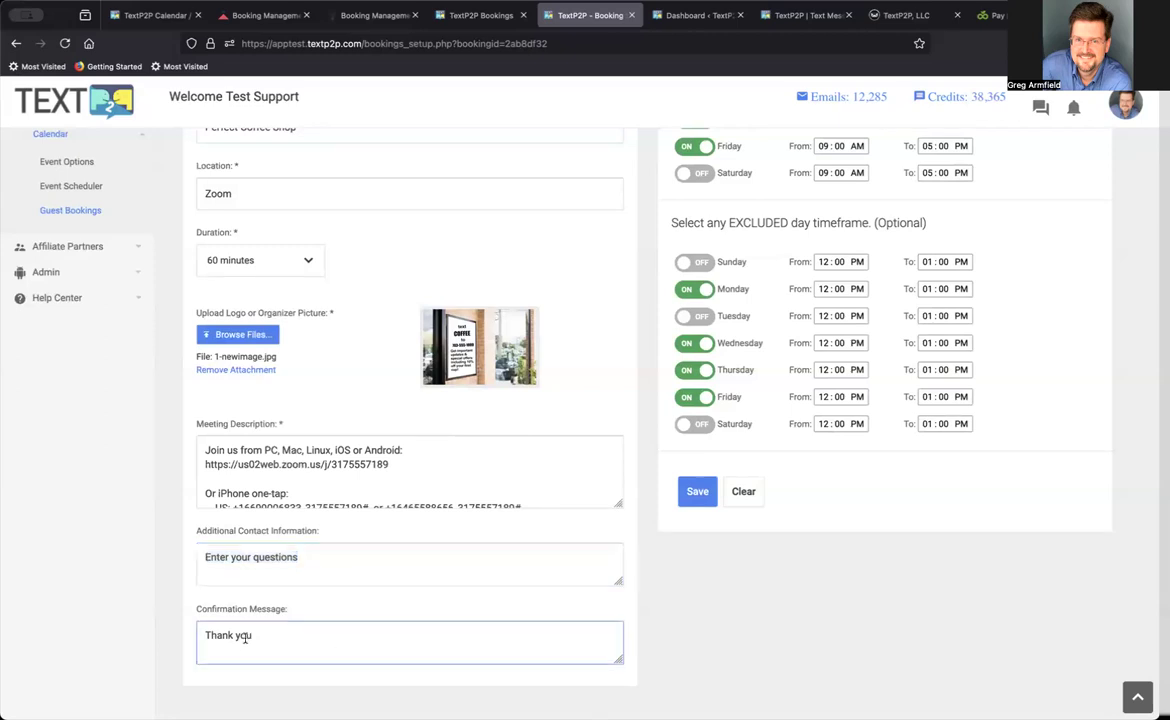
left_click_drag(199, 635, 330, 640)
left_click(264, 637)
scroll(655, 645, "up", 1)
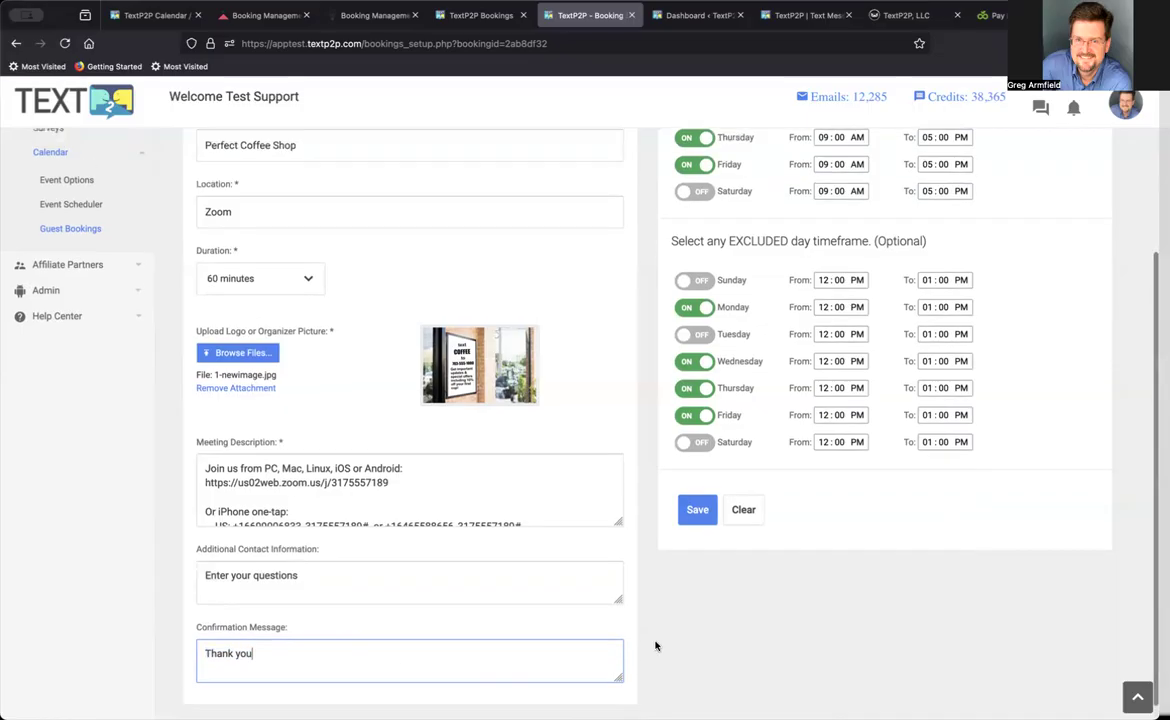
Step: Review the bookable days and hours, and inspect Monday's excluded start and end times
scroll(655, 635, "up", 5)
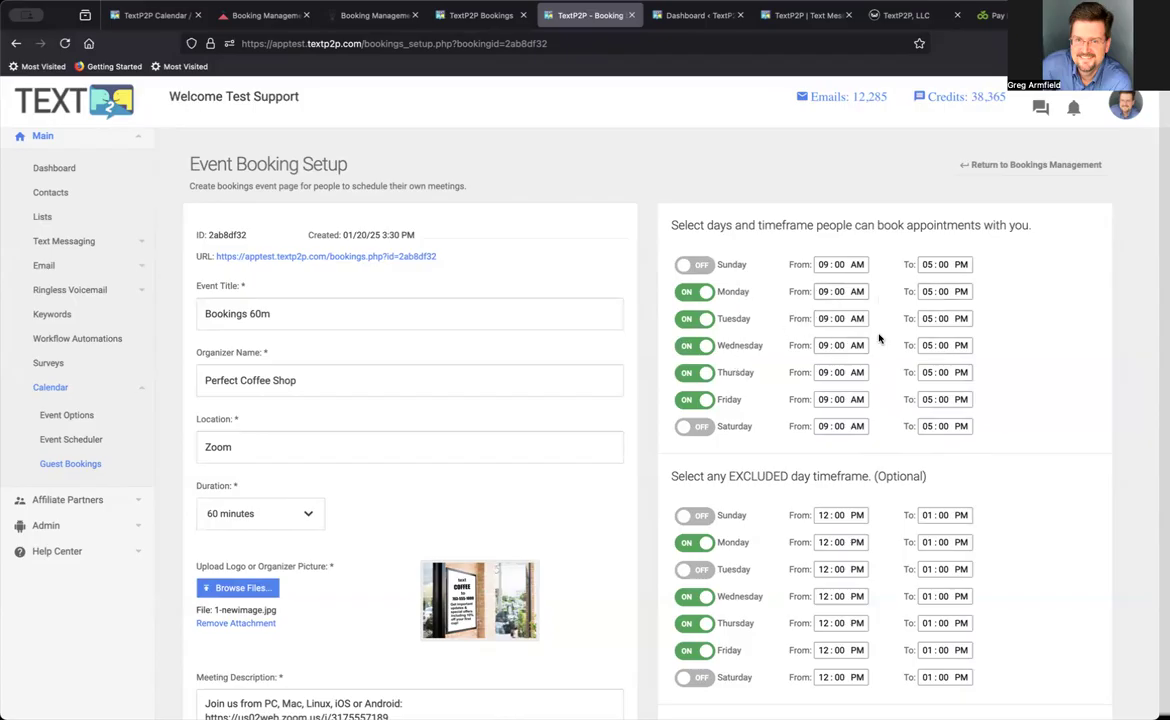
scroll(906, 362, "down", 1)
scroll(906, 362, "down", 1)
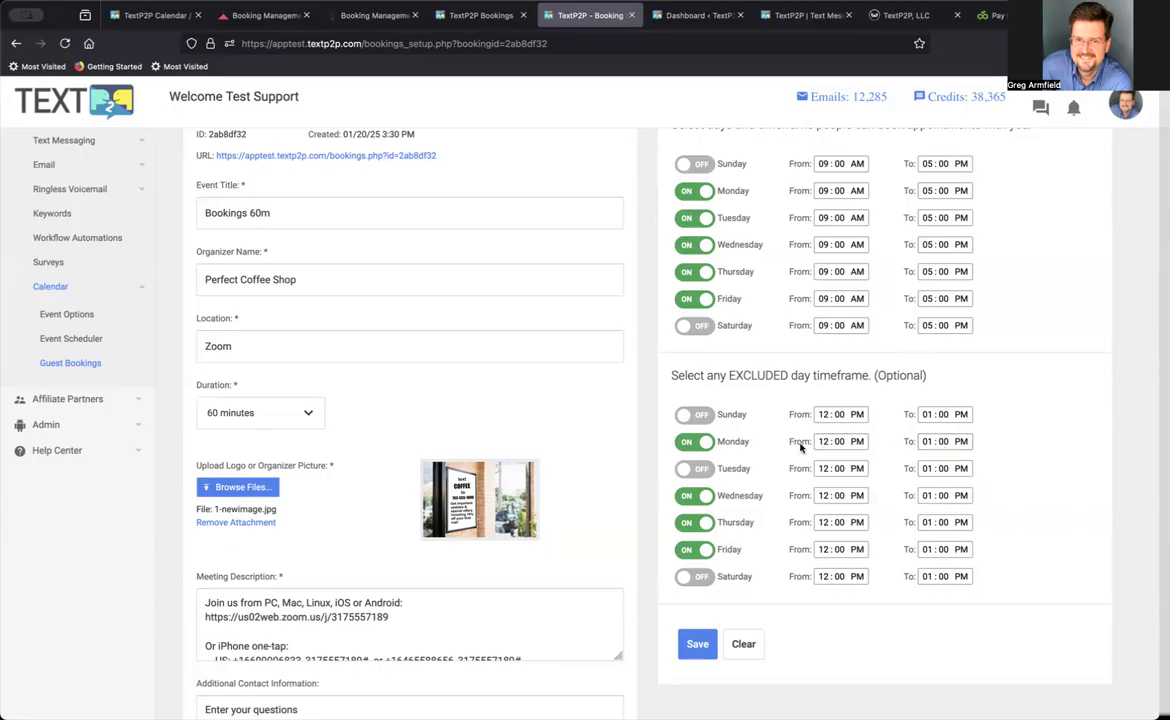
left_click(838, 447)
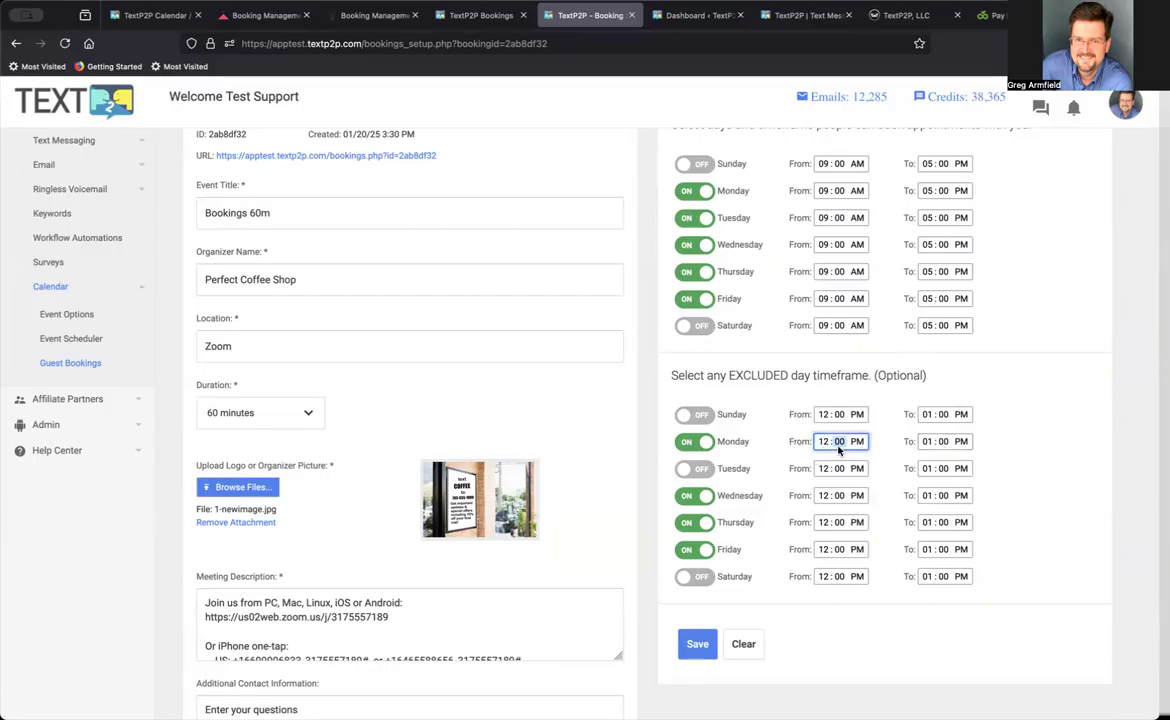
left_click(935, 446)
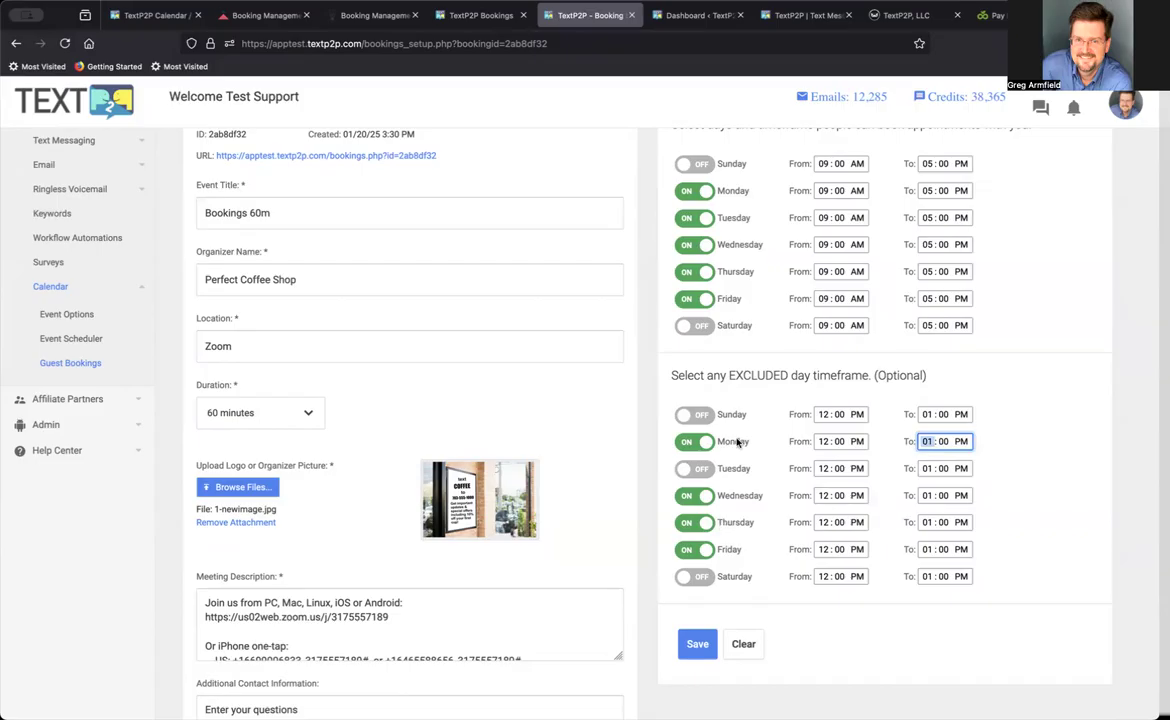
Step: Turn on the excluded timeframe for Tuesday and save the booking event
left_click(700, 468)
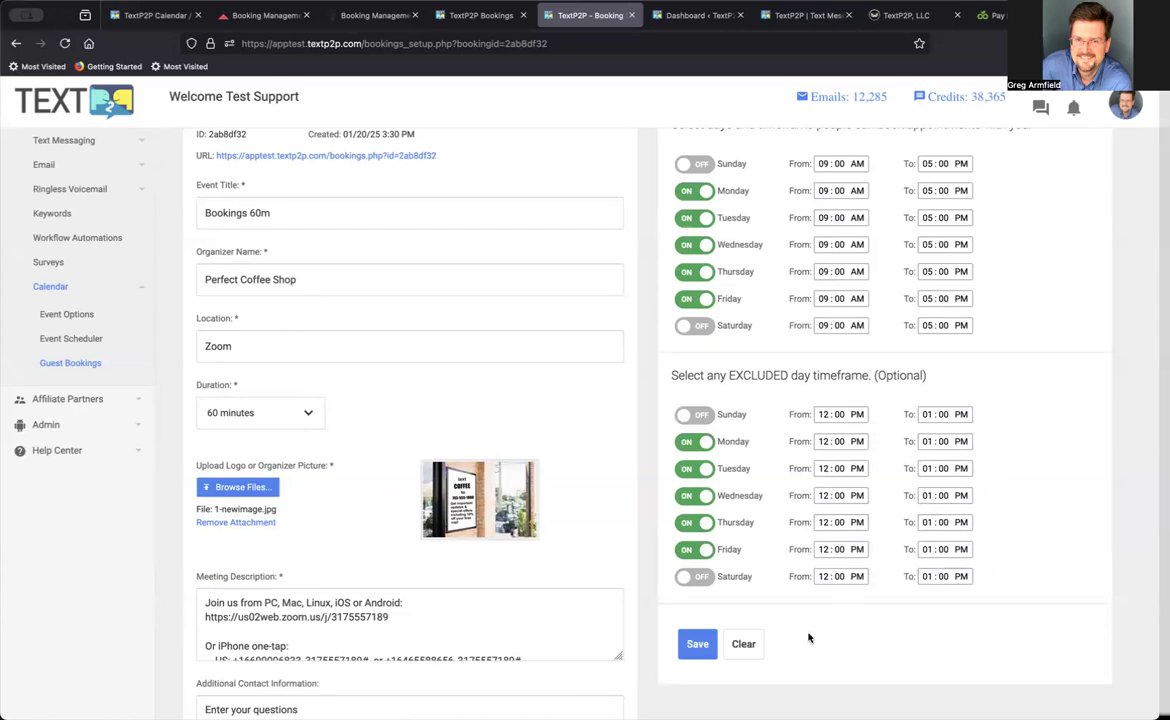
left_click_drag(730, 375, 817, 375)
left_click(696, 644)
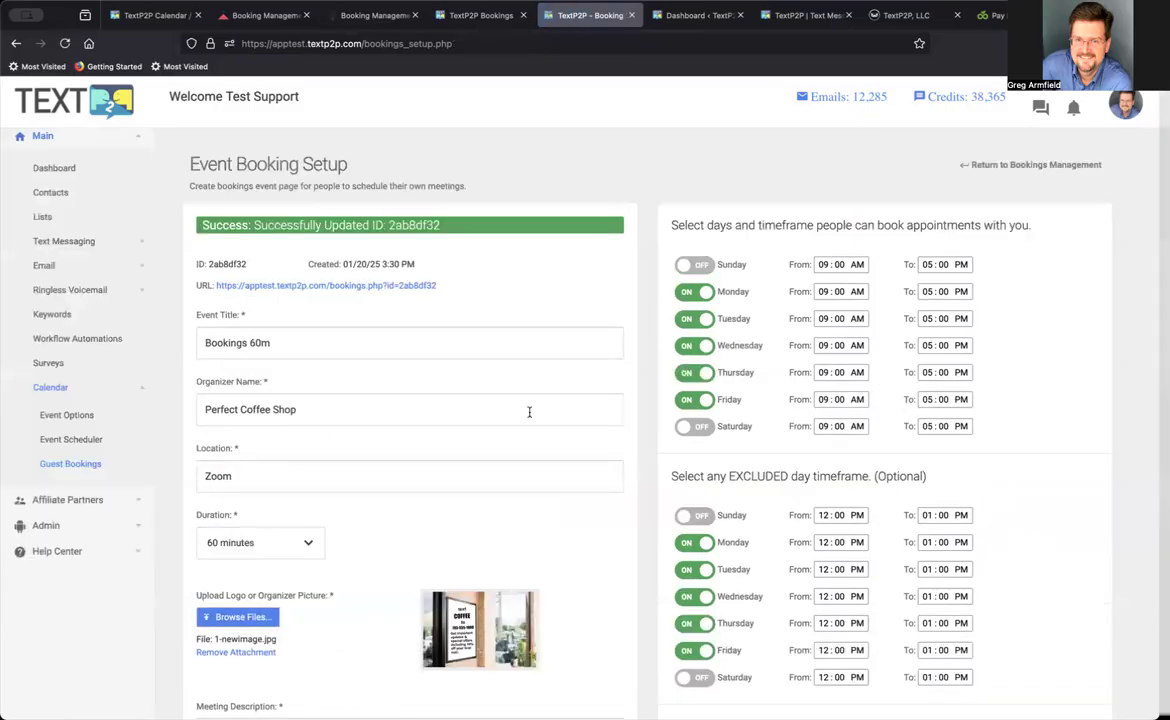
Step: Open the Bookings 60m event's public page and highlight its title and meeting description to review them
left_click(409, 289)
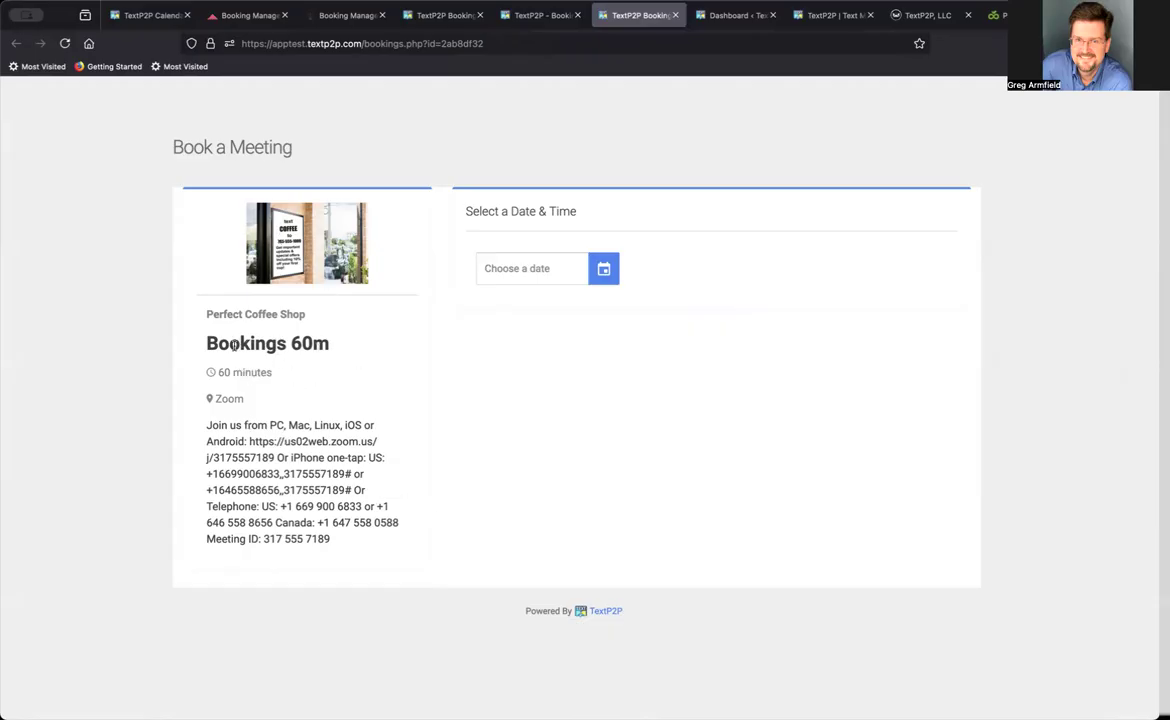
left_click_drag(239, 343, 366, 350)
left_click_drag(207, 424, 426, 564)
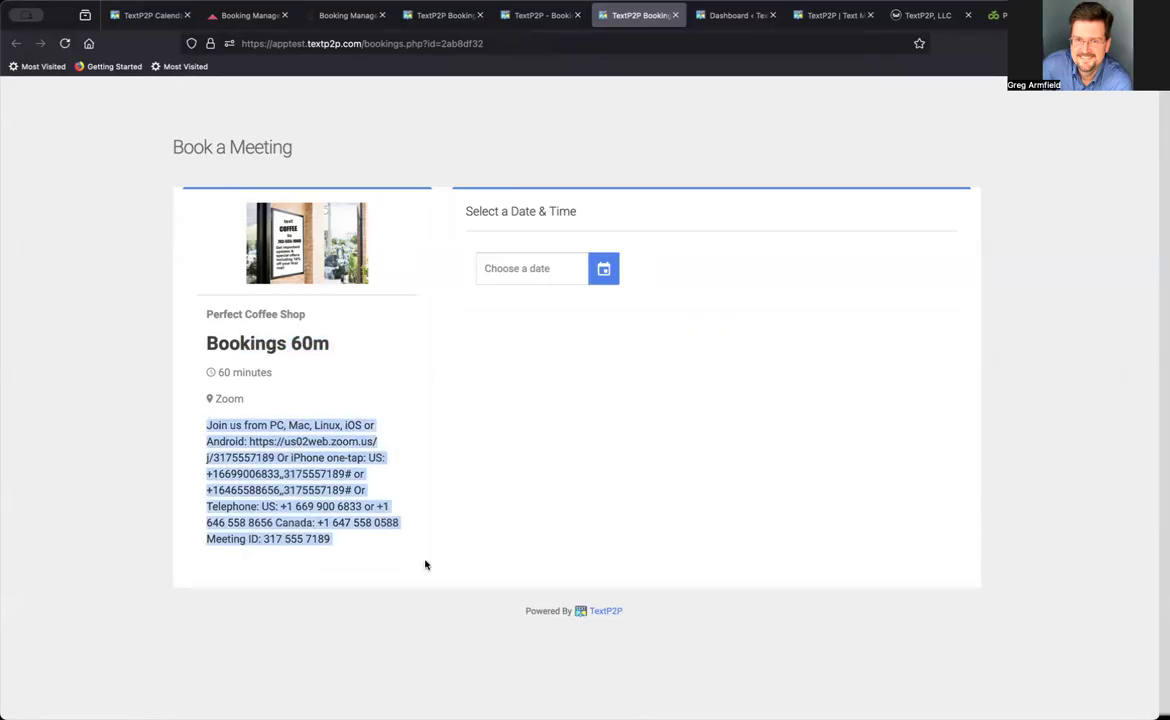
Step: Select January 29, 2025 as the meeting date and 11:00 AM from the available times
left_click(604, 268)
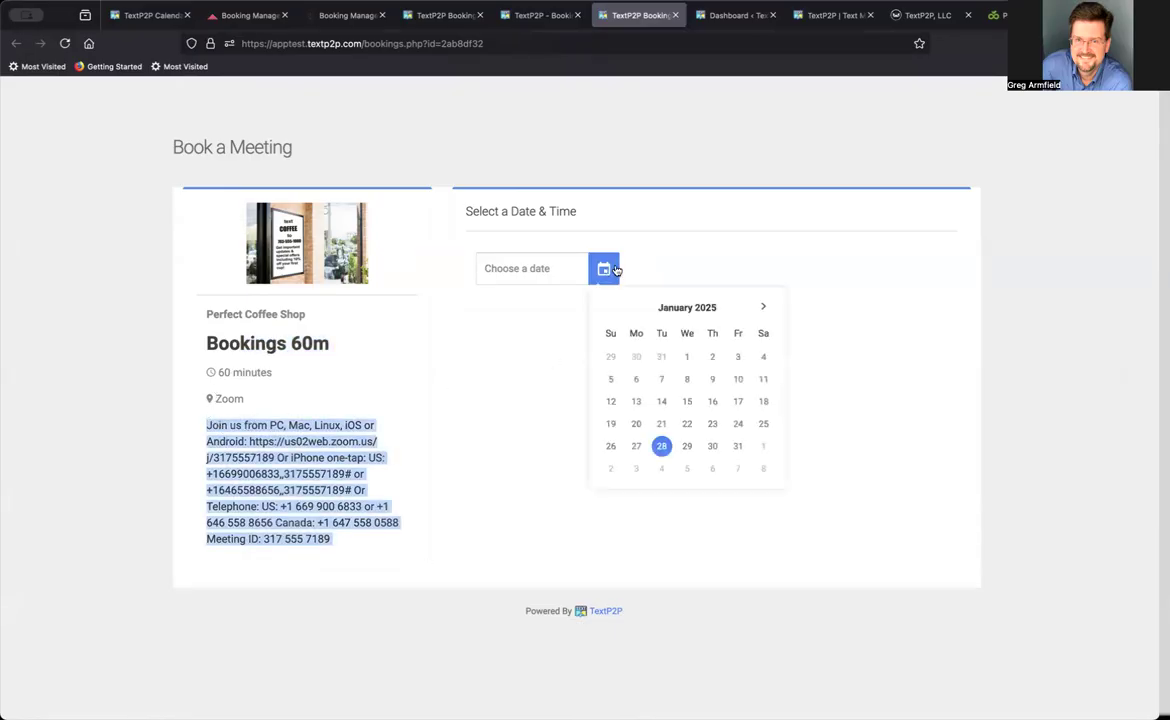
left_click(688, 446)
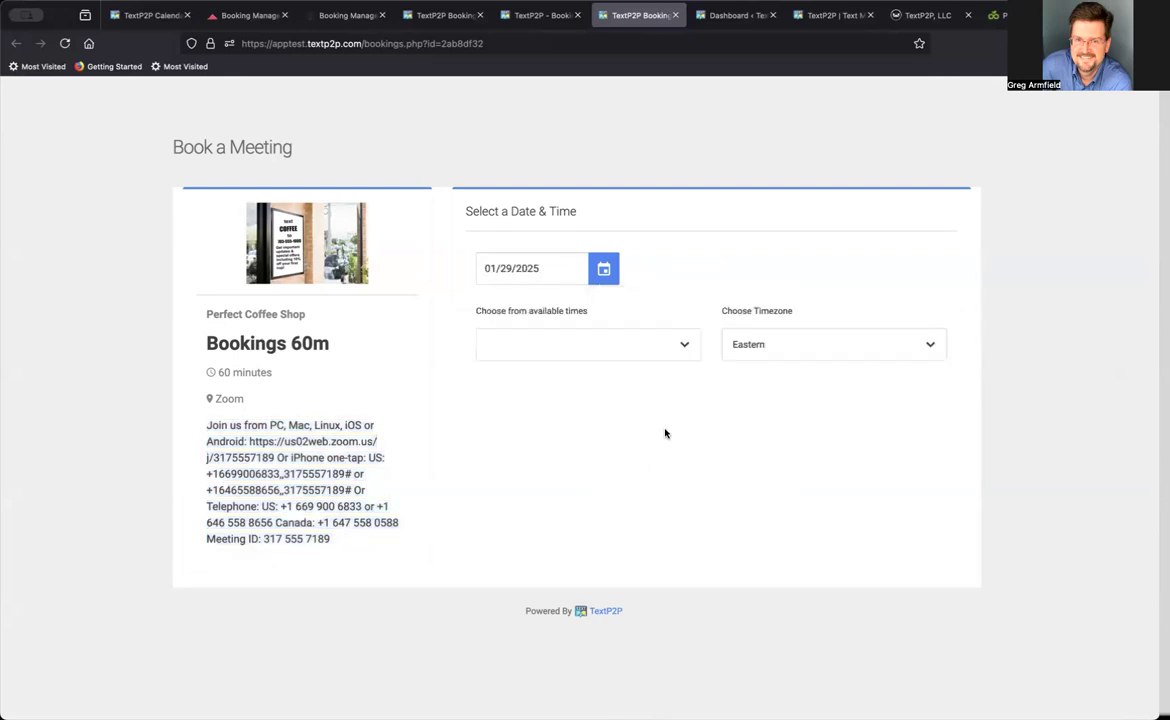
left_click(645, 342)
scroll(580, 460, "down", 2)
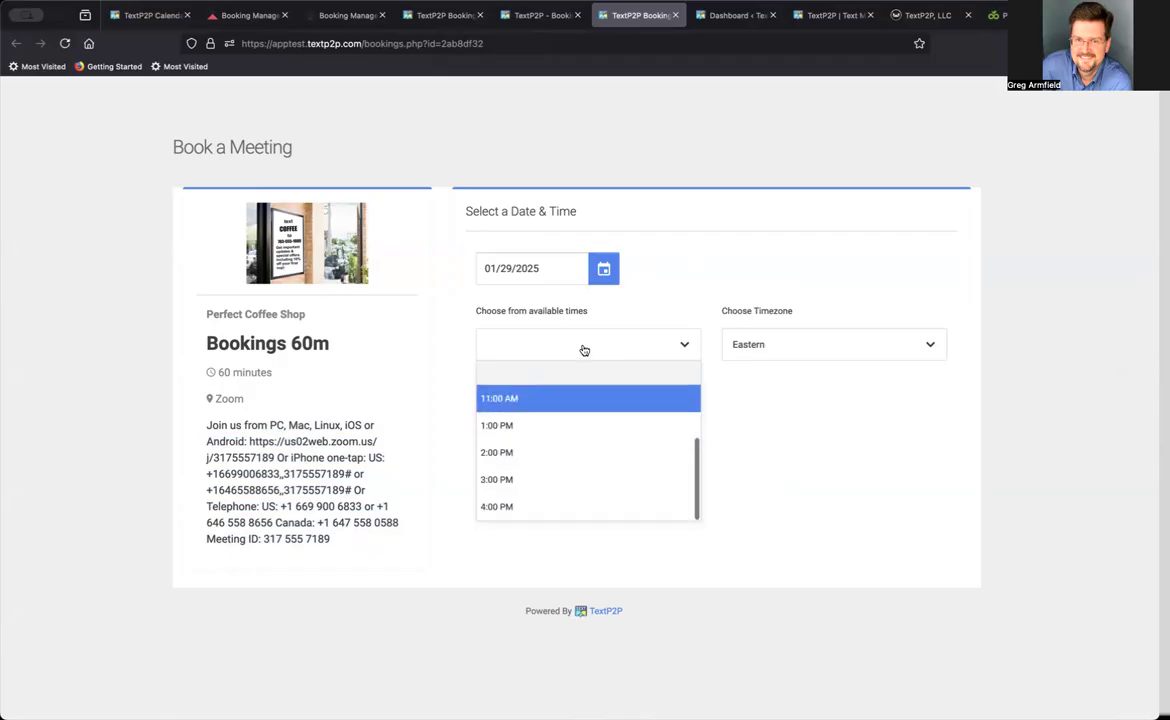
scroll(558, 413, "up", 1)
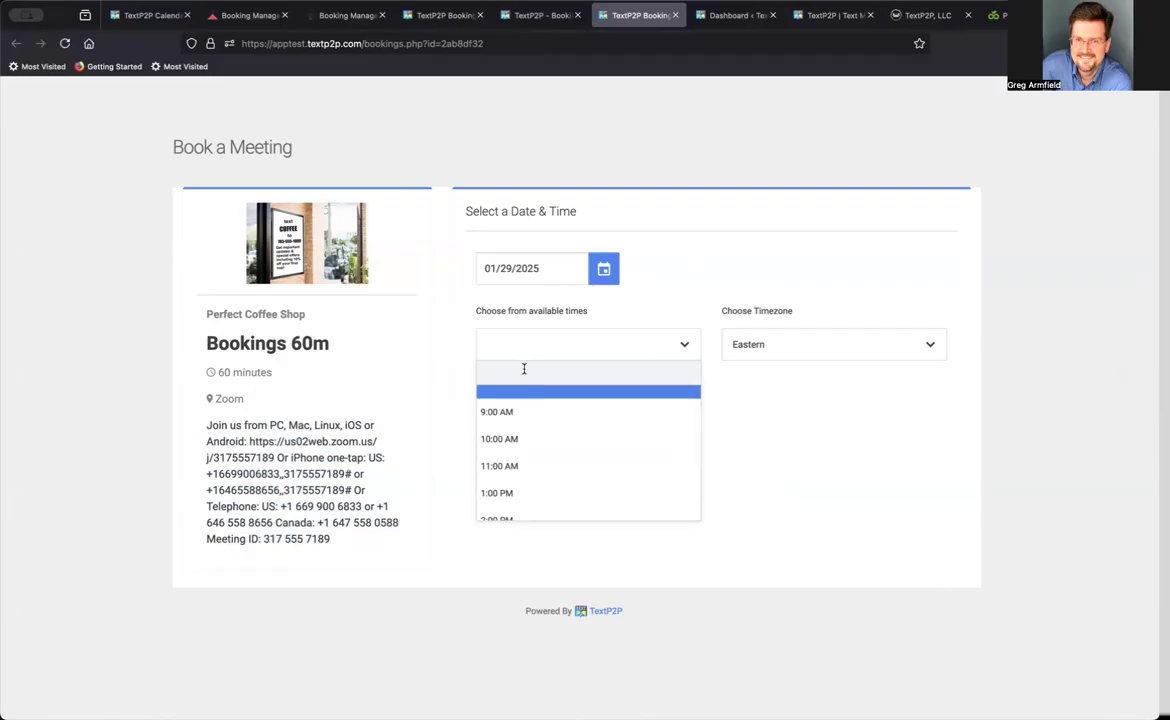
left_click(561, 463)
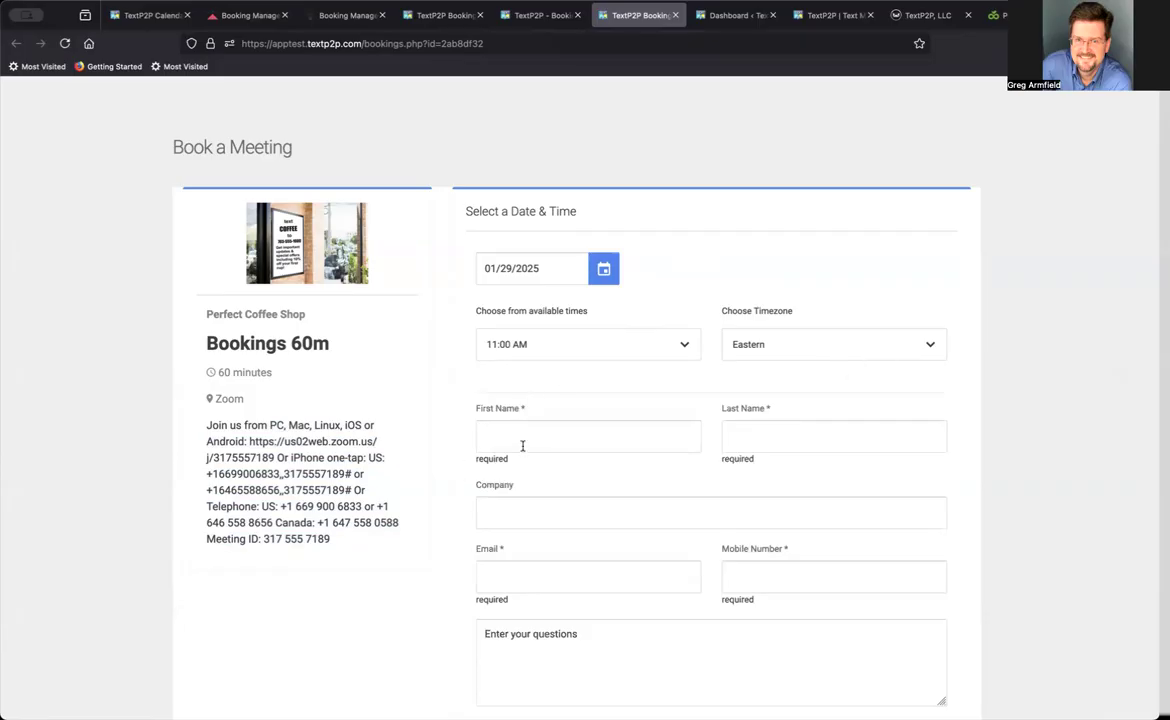
Step: Review the booking form's contact fields, highlight the questions box text, and check the text message consent notice
scroll(644, 586, "down", 2)
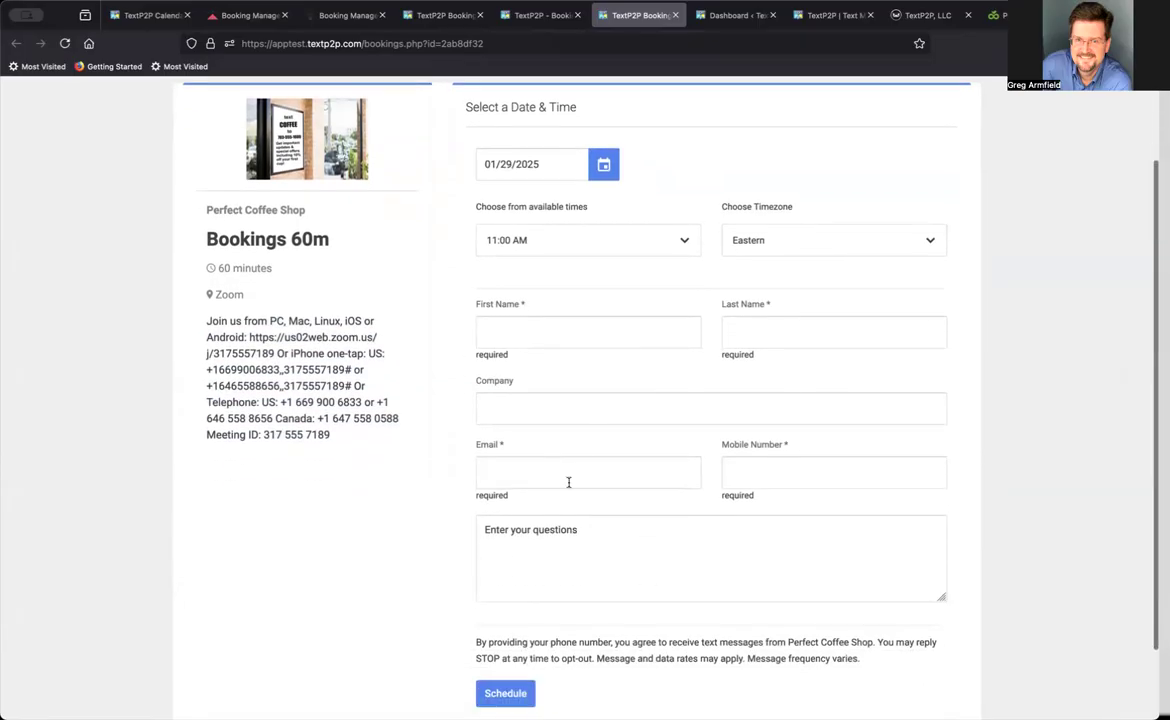
left_click(537, 531)
key("ctrl+a")
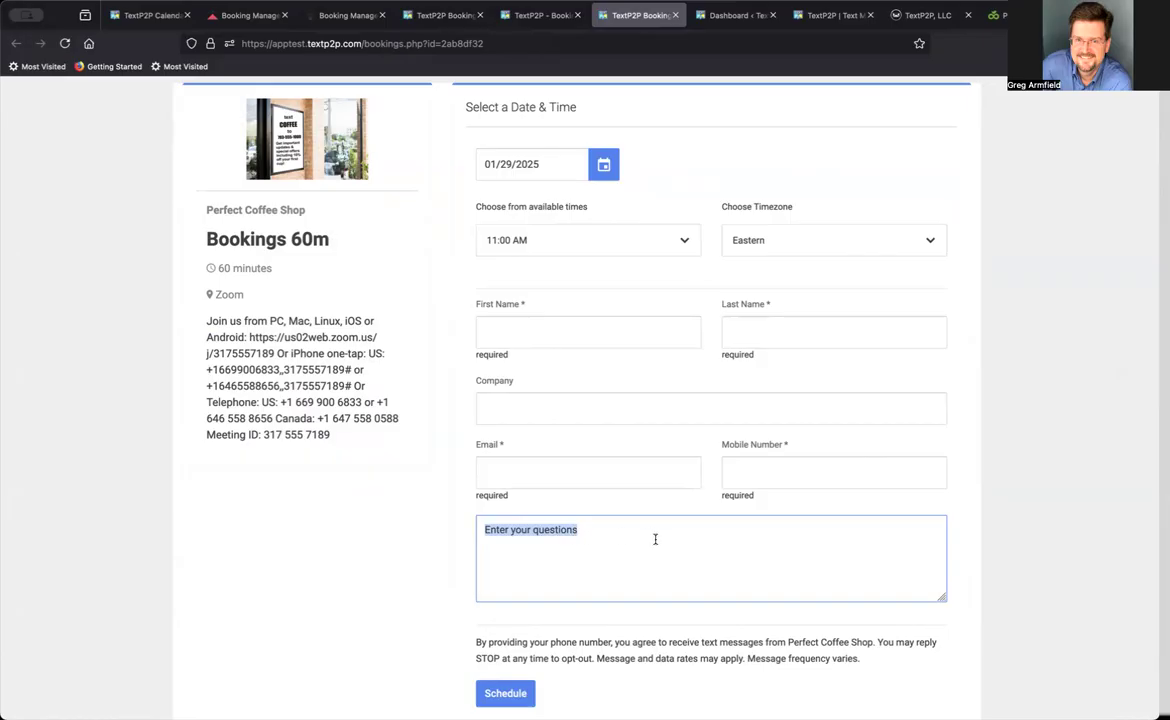
scroll(628, 573, "down", 2)
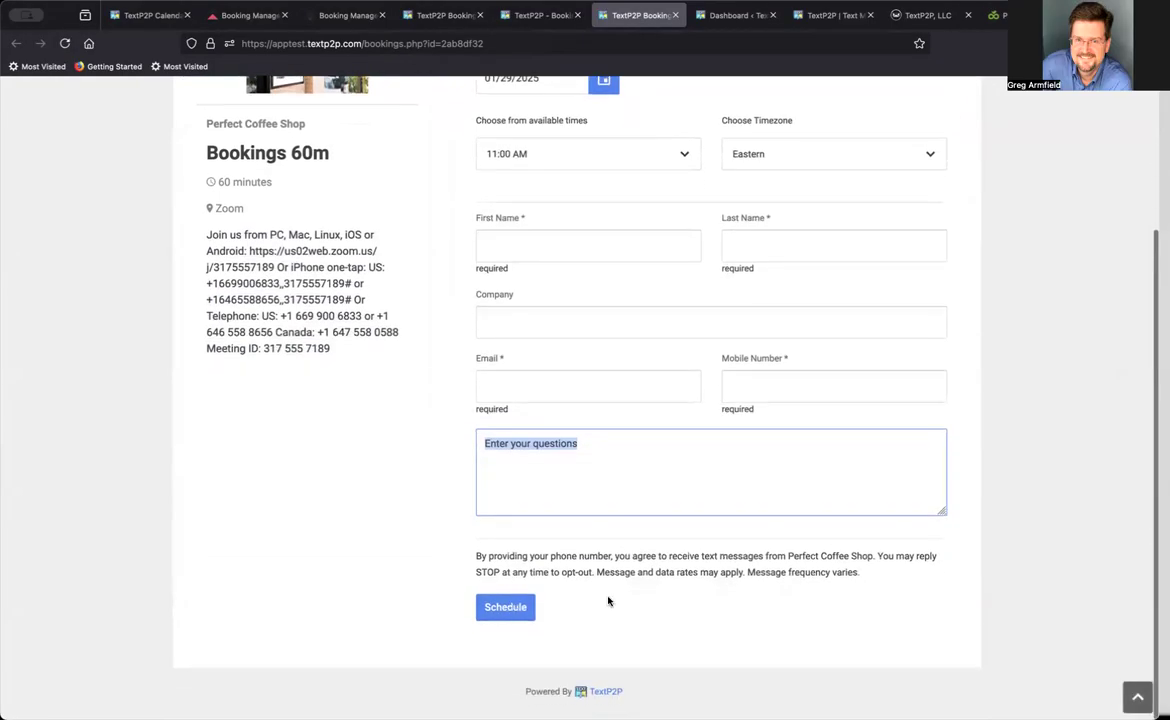
scroll(608, 601, "up", 4)
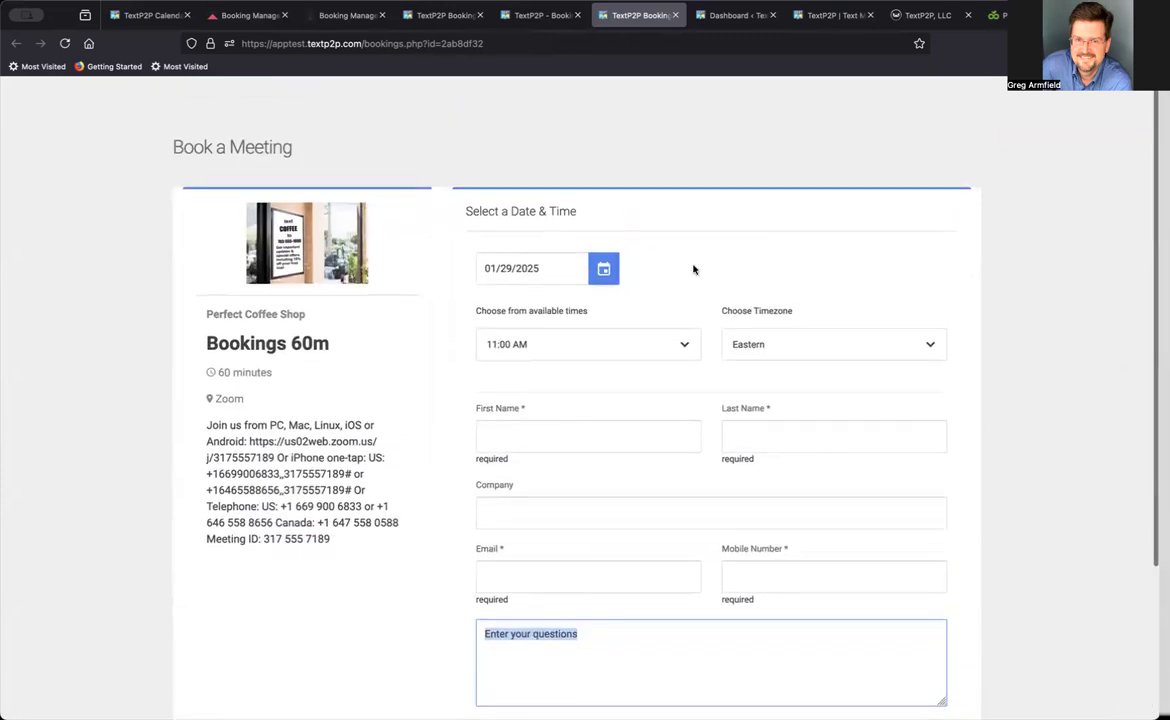
Step: Inspect the 90-minute booking on Monday, January 27 in the Event Scheduler and close its details without saving
left_click(544, 18)
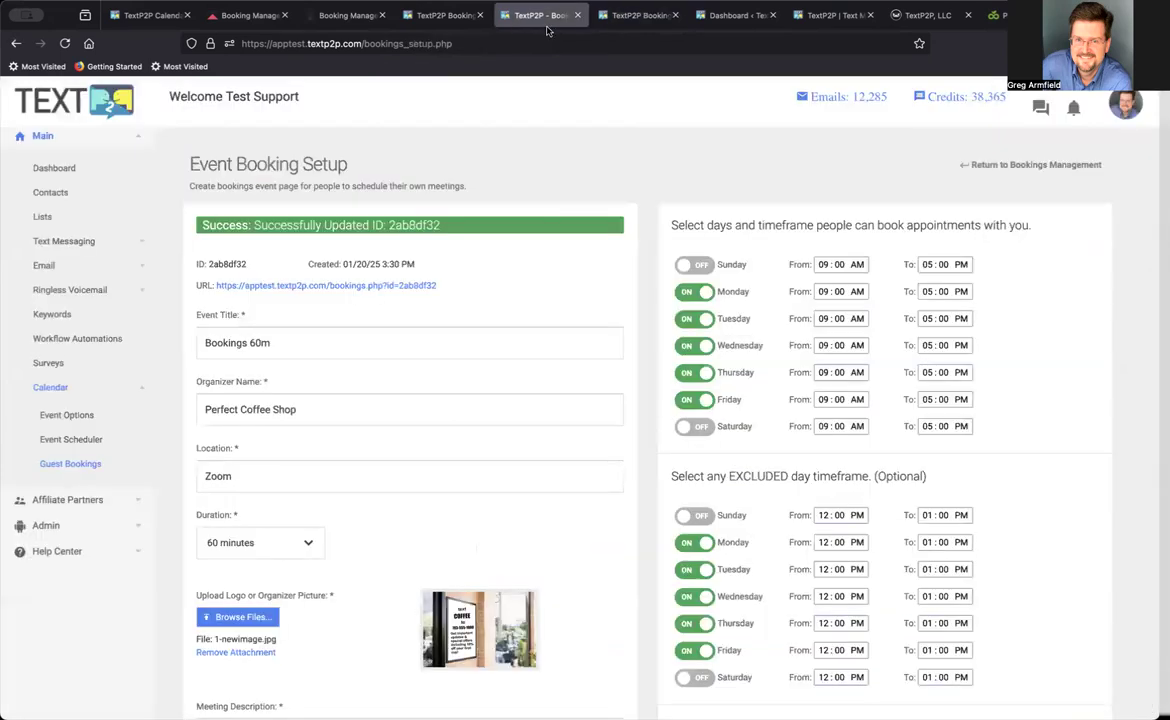
left_click(78, 440)
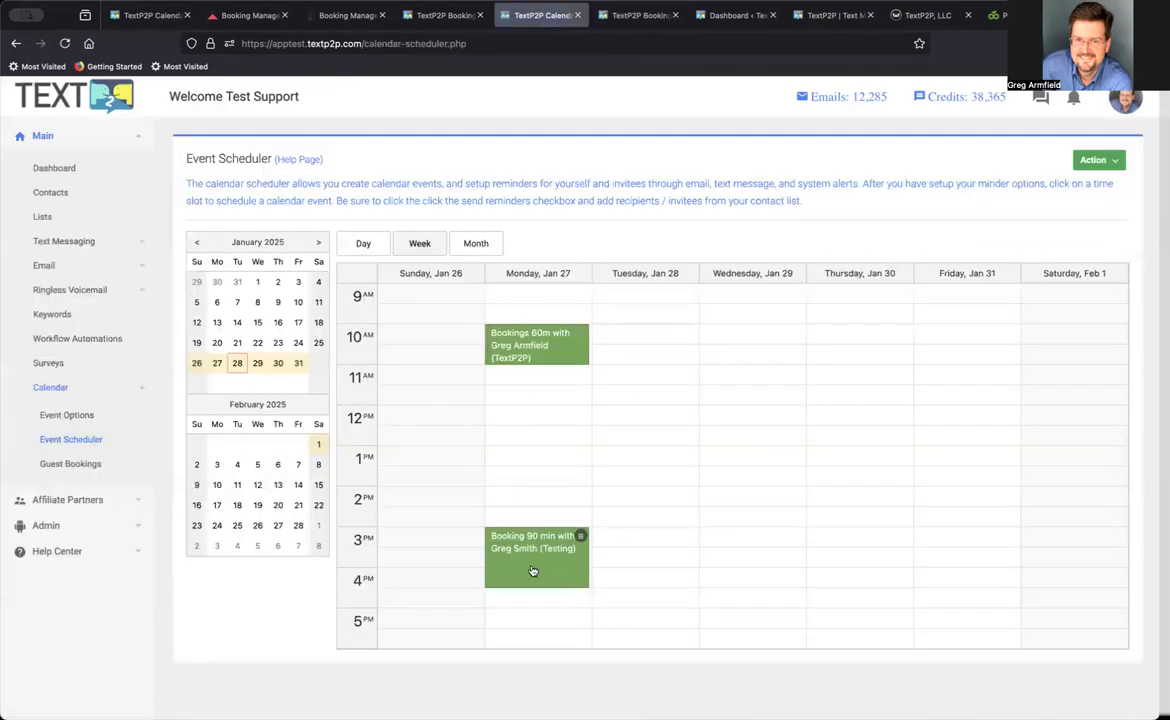
left_click(535, 568)
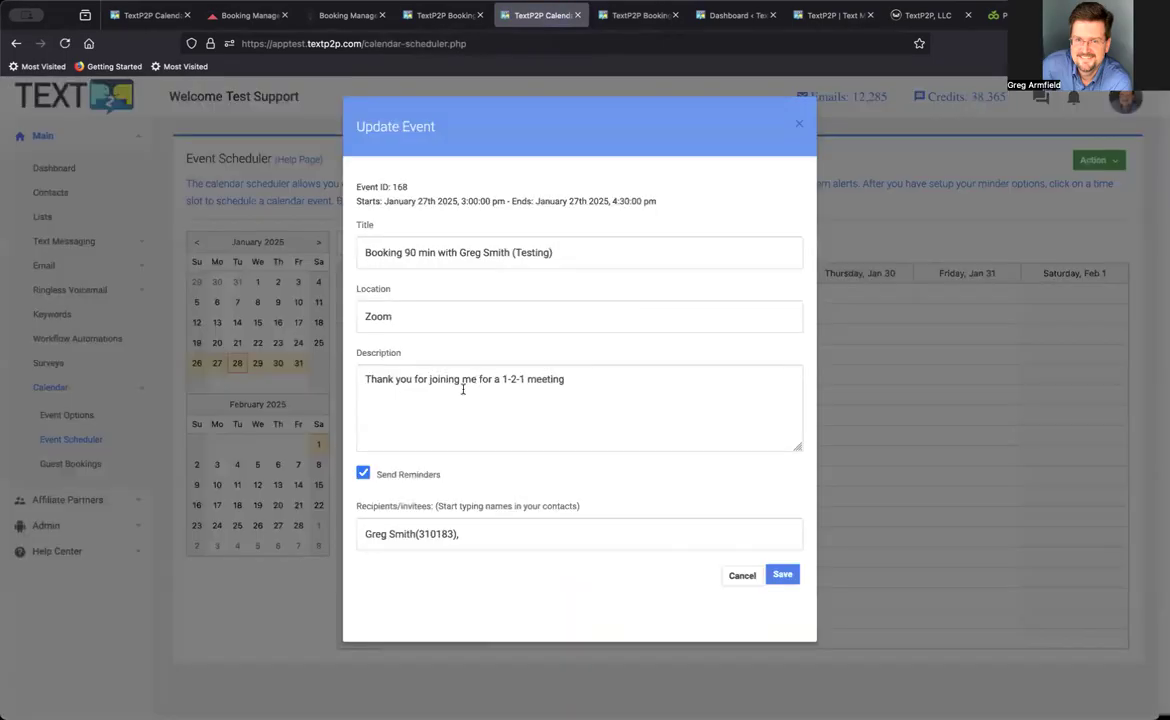
left_click(598, 387)
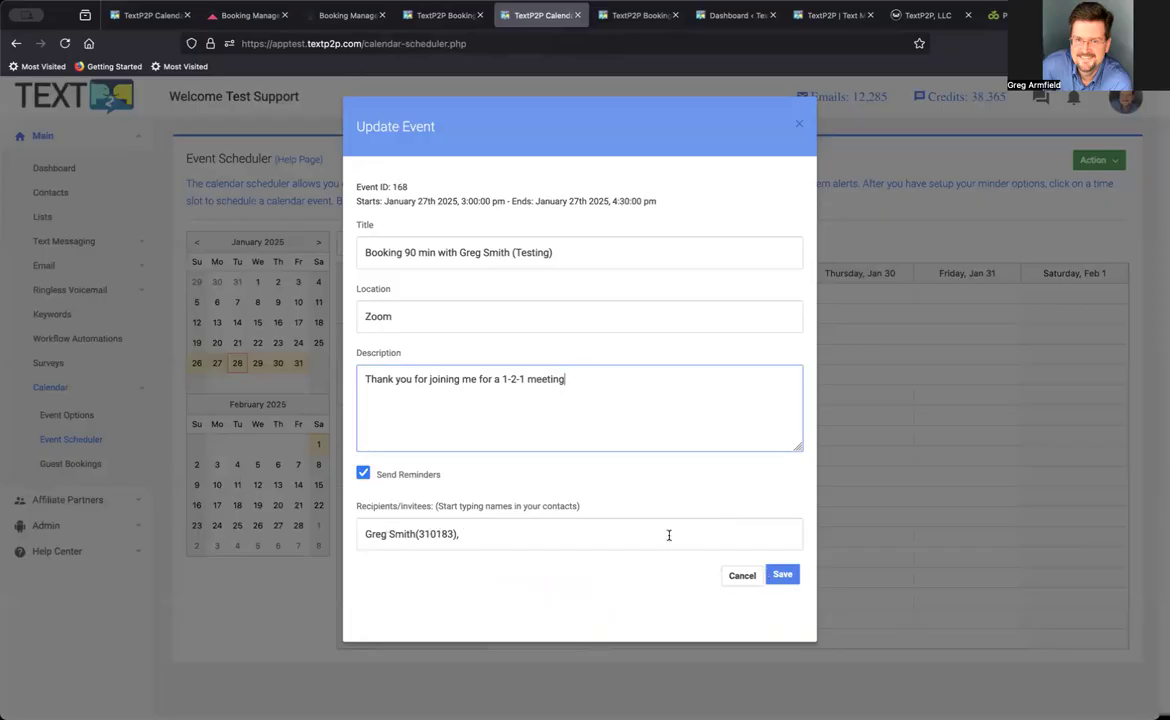
left_click(745, 577)
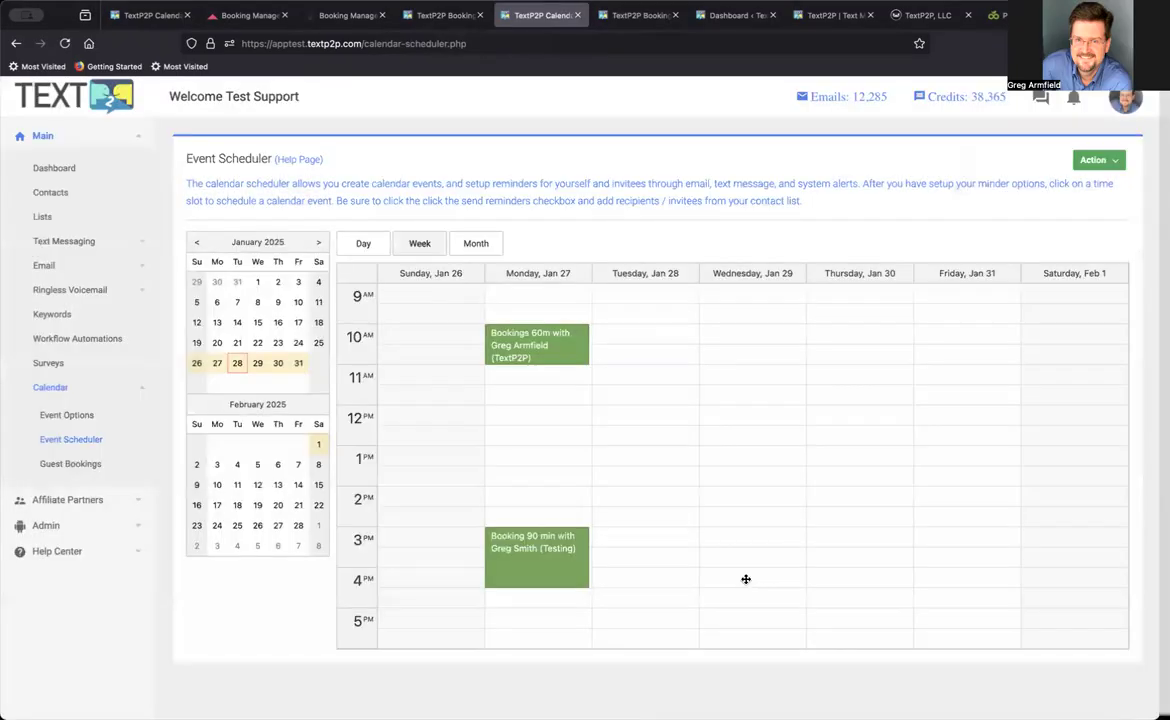
Step: Turn off Disable Sending Calendar Invite to Yourself in the calendar's Event Options and return to the guest bookings list
left_click(66, 414)
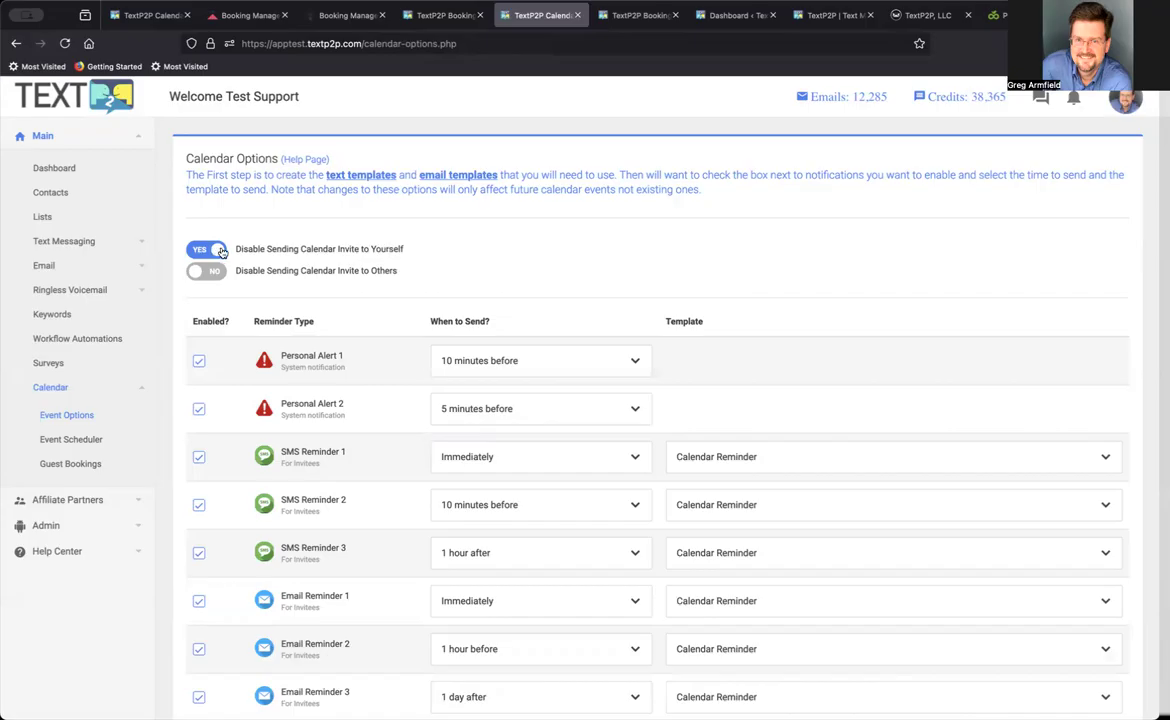
left_click(220, 252)
left_click_drag(296, 270, 406, 274)
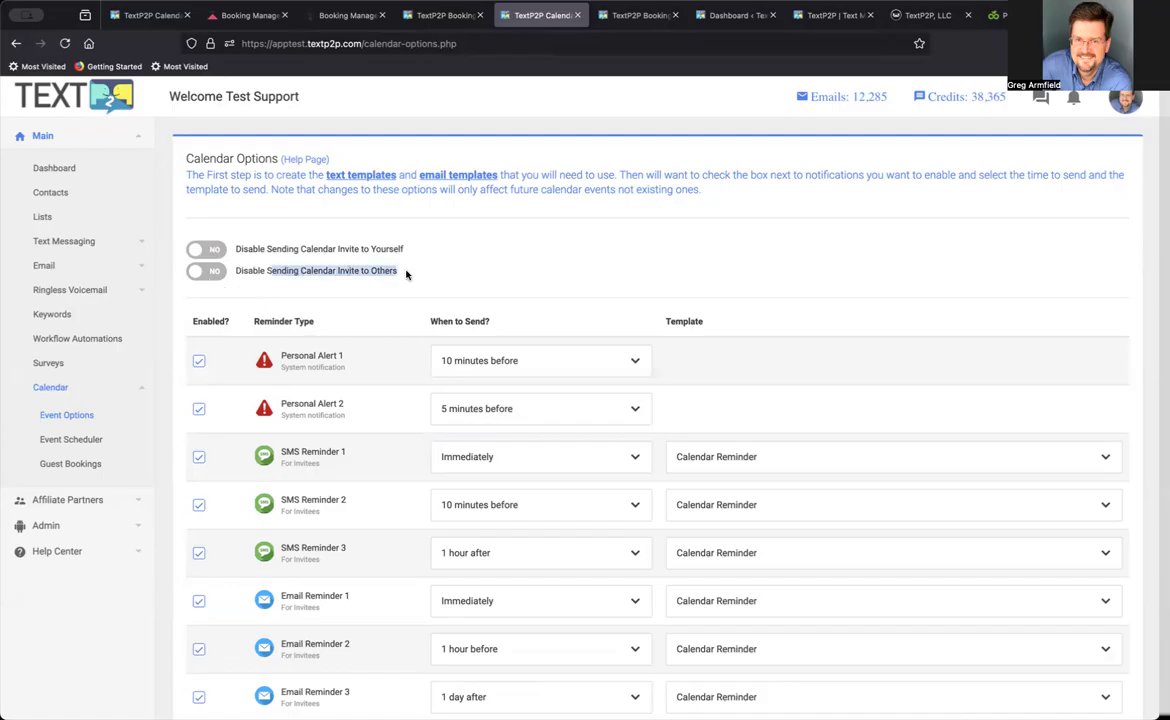
left_click(84, 466)
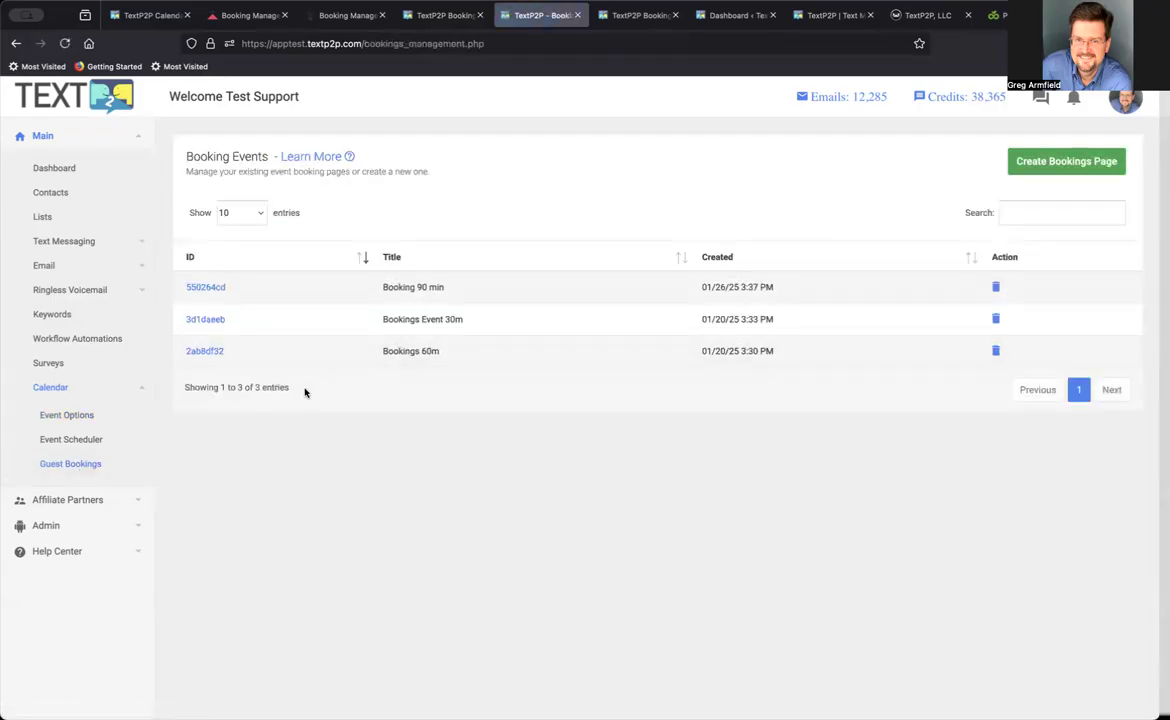